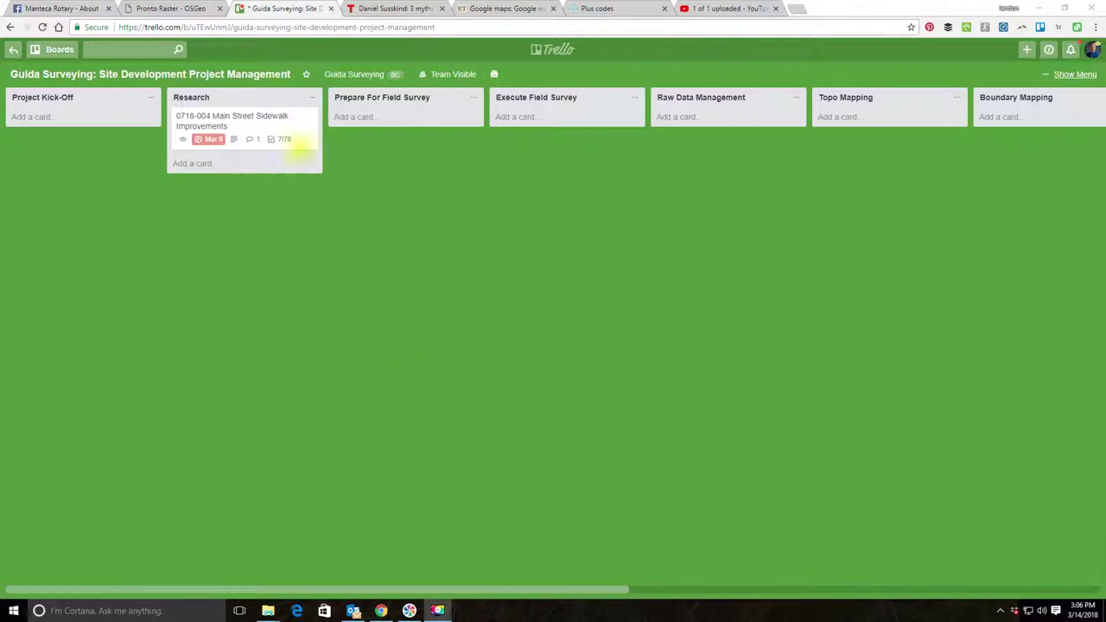
Step: Rename the board to "Guida Surveying: Project Management"
{"action": "left_click", "coordinate": [106, 74]}
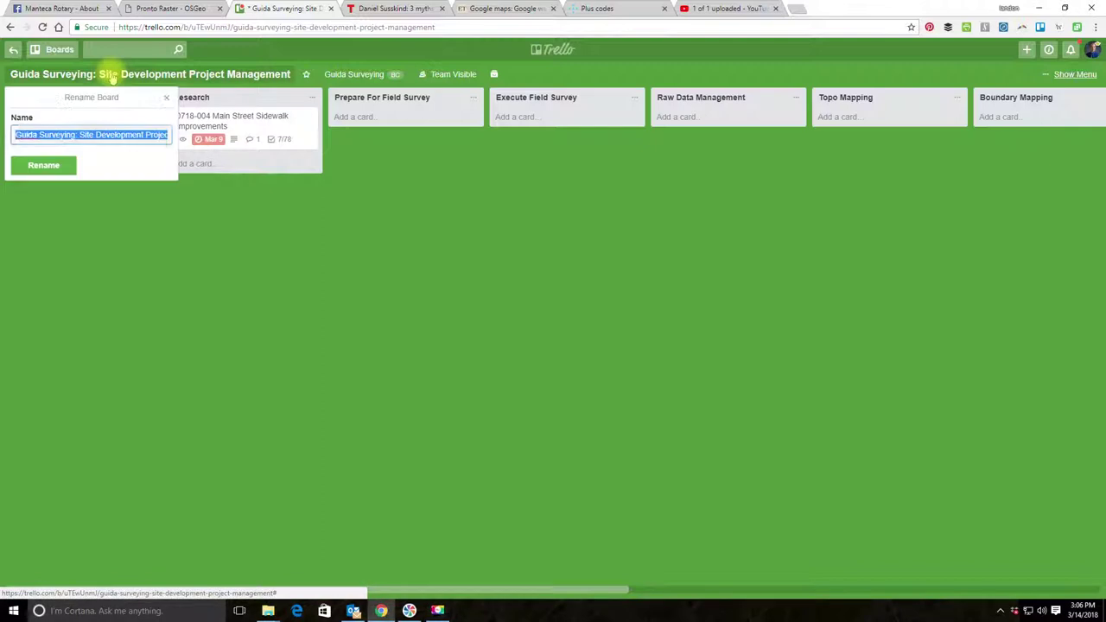
{"action": "left_click", "coordinate": [80, 135]}
{"action": "key", "text": "Delete"}
{"action": "key", "text": "Delete"}
{"action": "key", "text": "Delete"}
{"action": "key", "text": "Delete"}
{"action": "key", "text": "Delete"}
{"action": "key", "text": "Delete"}
{"action": "key", "text": "Delete"}
{"action": "key", "text": "Delete"}
{"action": "key", "text": "Delete"}
{"action": "key", "text": "Delete"}
{"action": "key", "text": "Delete"}
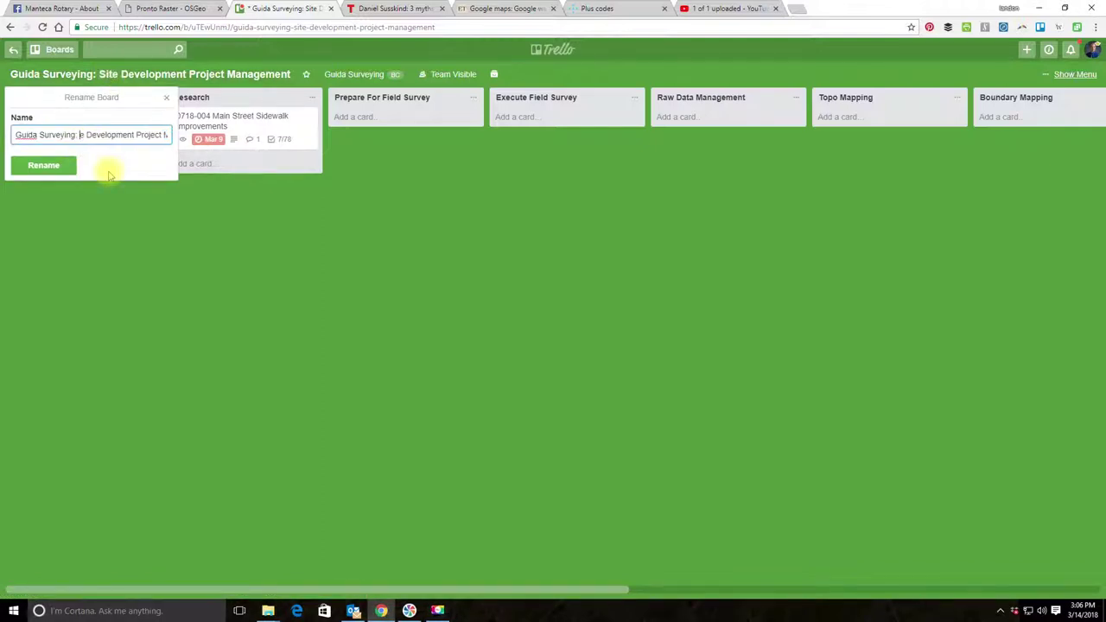
{"action": "key", "text": "Delete"}
{"action": "key", "text": "Delete"}
{"action": "key", "text": "Delete"}
{"action": "key", "text": "Delete"}
{"action": "key", "text": "Delete"}
{"action": "key", "text": "Delete"}
{"action": "key", "text": "Return"}
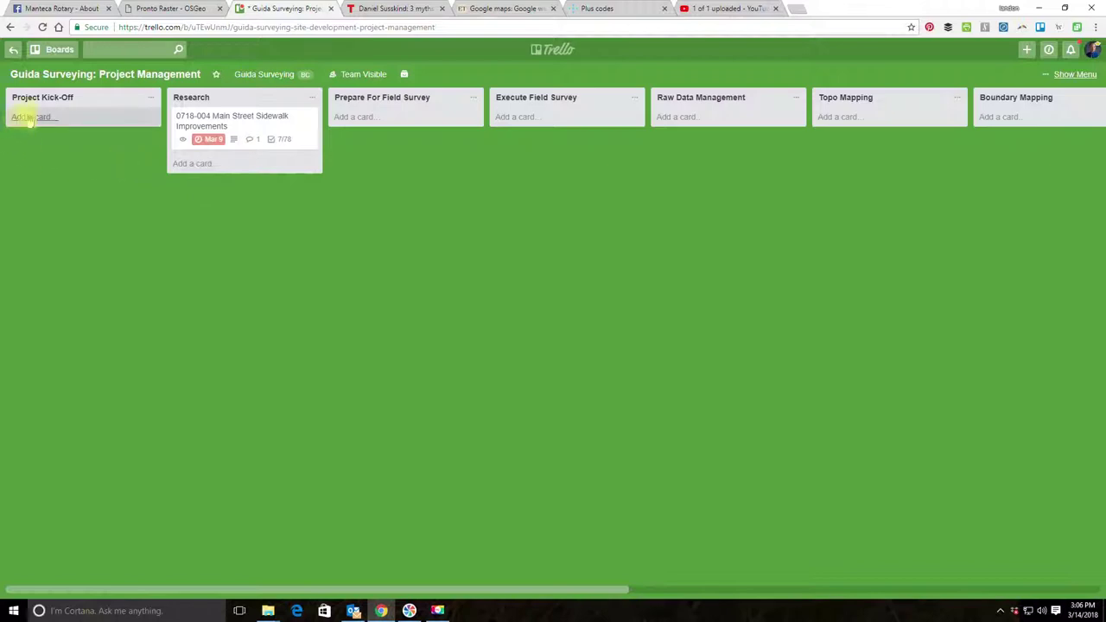
Step: Move the Main Street Sidewalk Improvements card from the Research list to the Prepare For Field Survey list
{"action": "left_click_drag", "start_coordinate": [553, 586], "coordinate": [504, 573]}
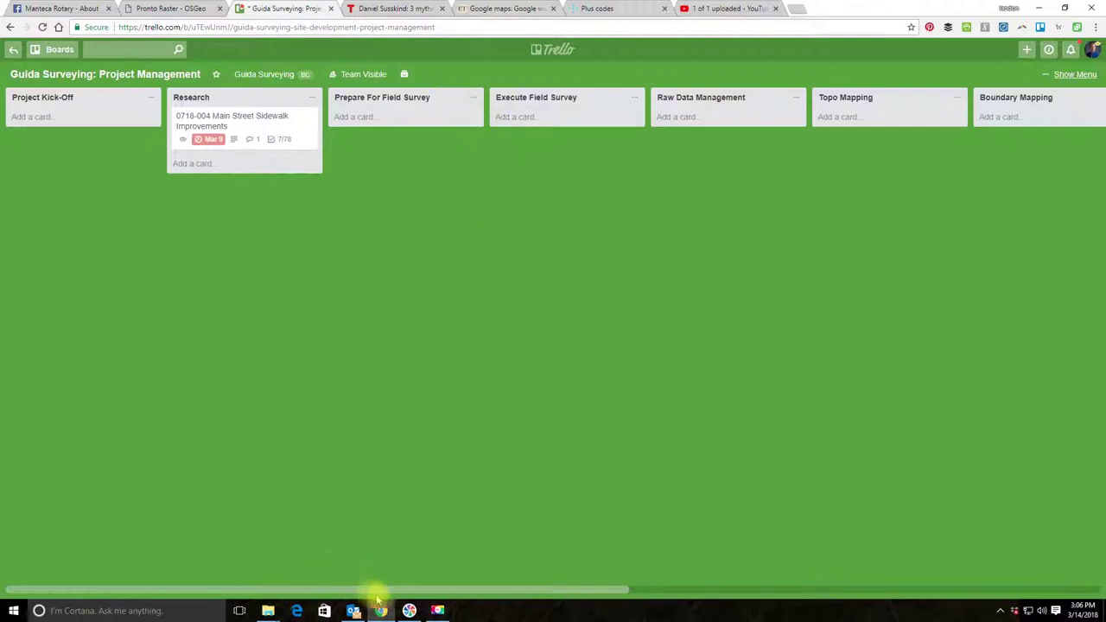
{"action": "left_click_drag", "start_coordinate": [455, 593], "coordinate": [657, 611]}
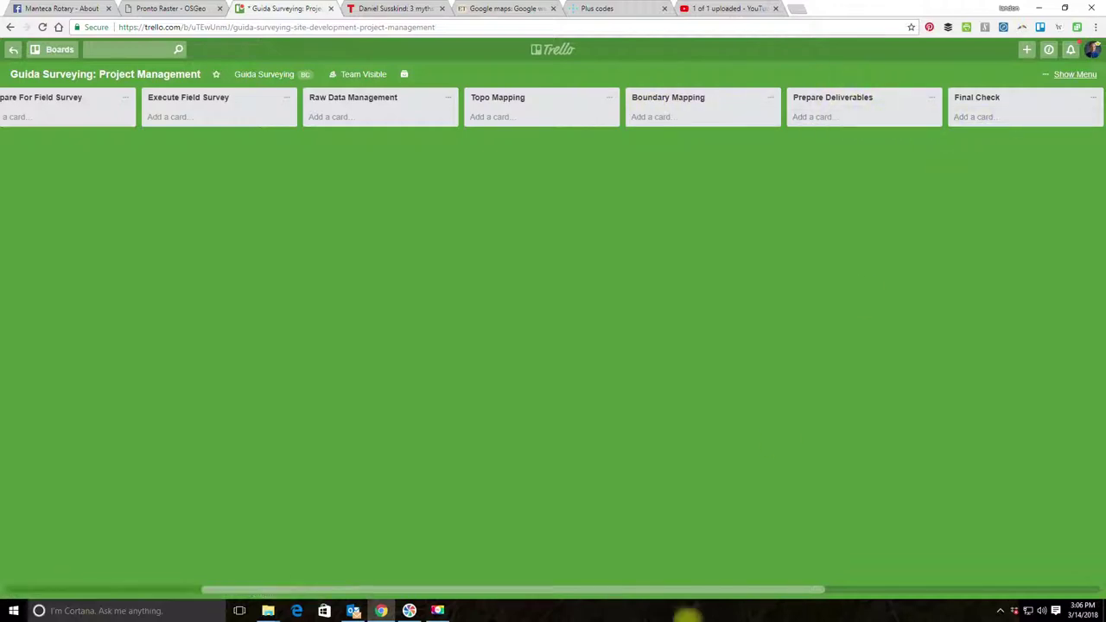
{"action": "left_click_drag", "start_coordinate": [746, 594], "coordinate": [886, 597]}
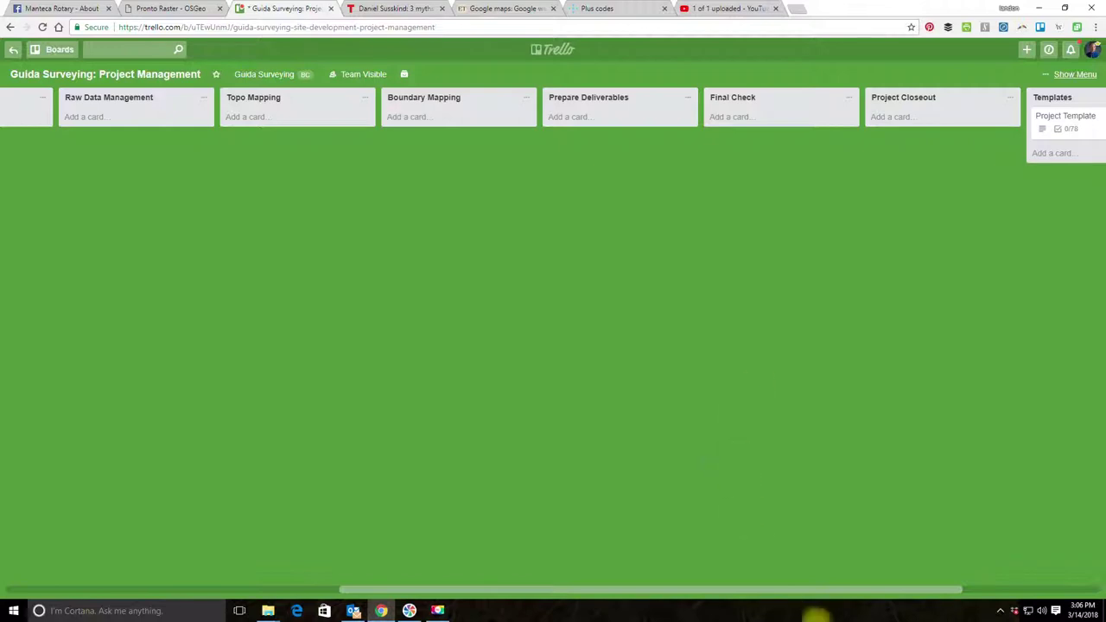
{"action": "left_click_drag", "start_coordinate": [807, 592], "coordinate": [529, 583]}
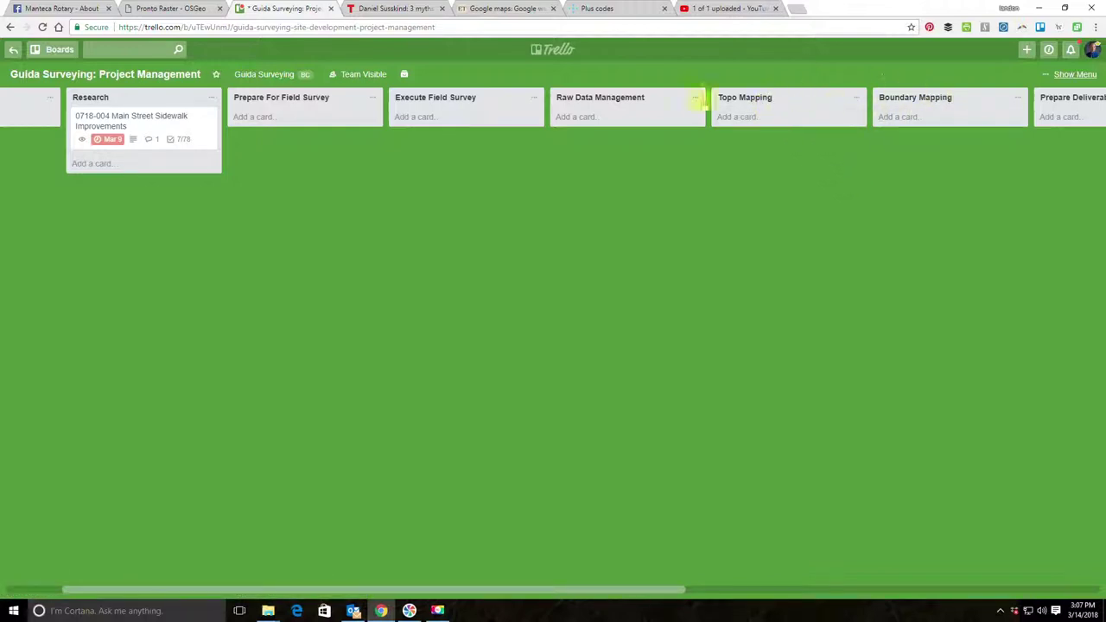
{"action": "left_click_drag", "start_coordinate": [141, 132], "coordinate": [284, 154]}
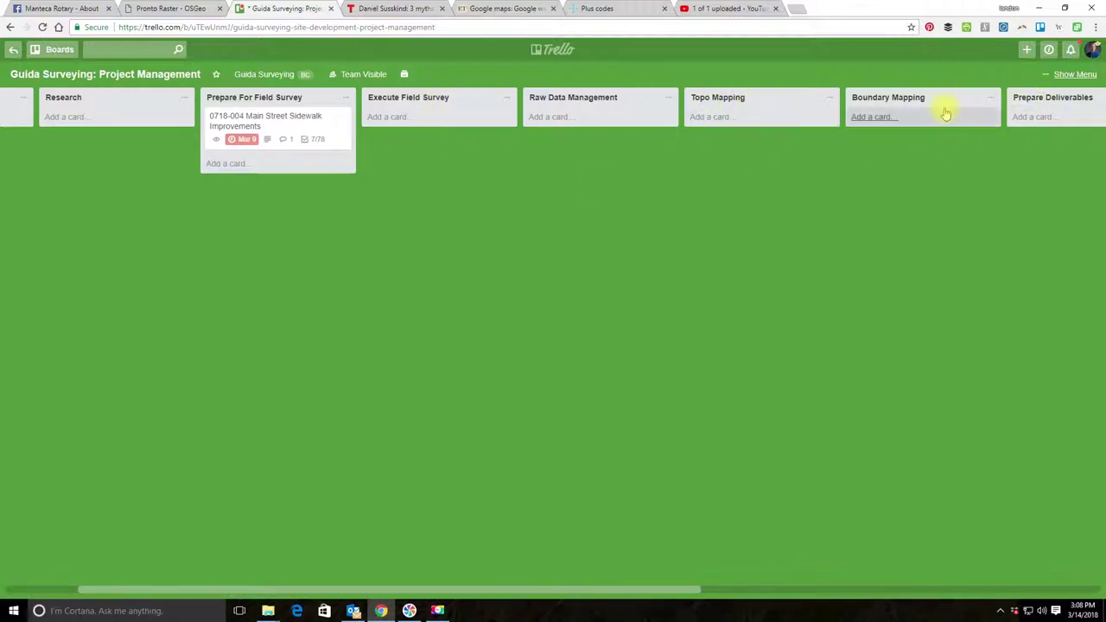
Step: Archive the Boundary Mapping list
{"action": "left_click", "coordinate": [992, 102]}
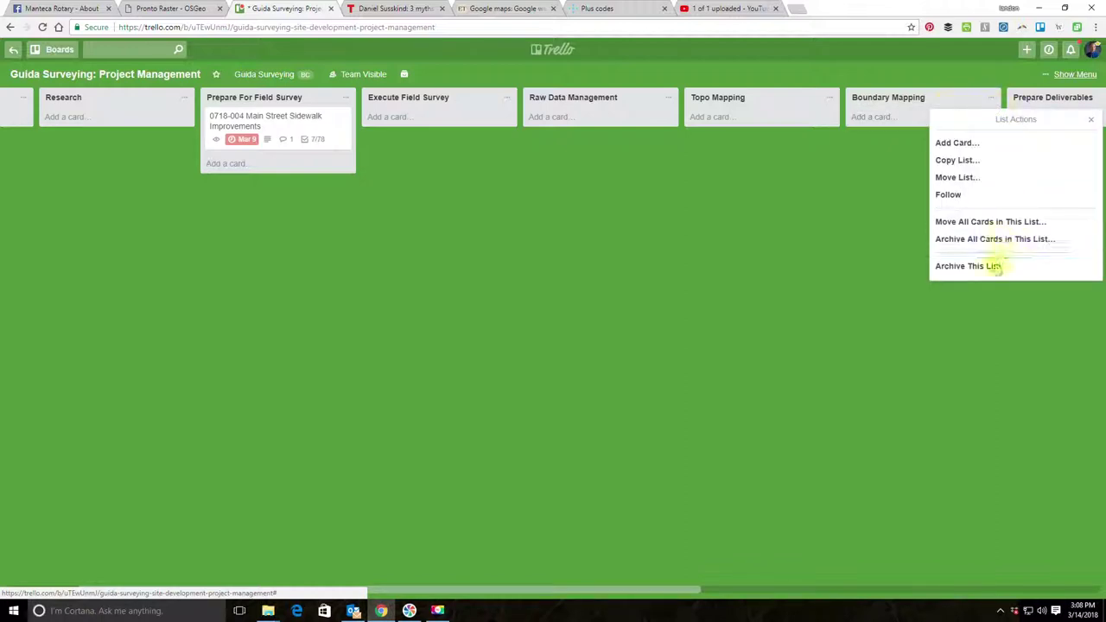
{"action": "left_click", "coordinate": [768, 98]}
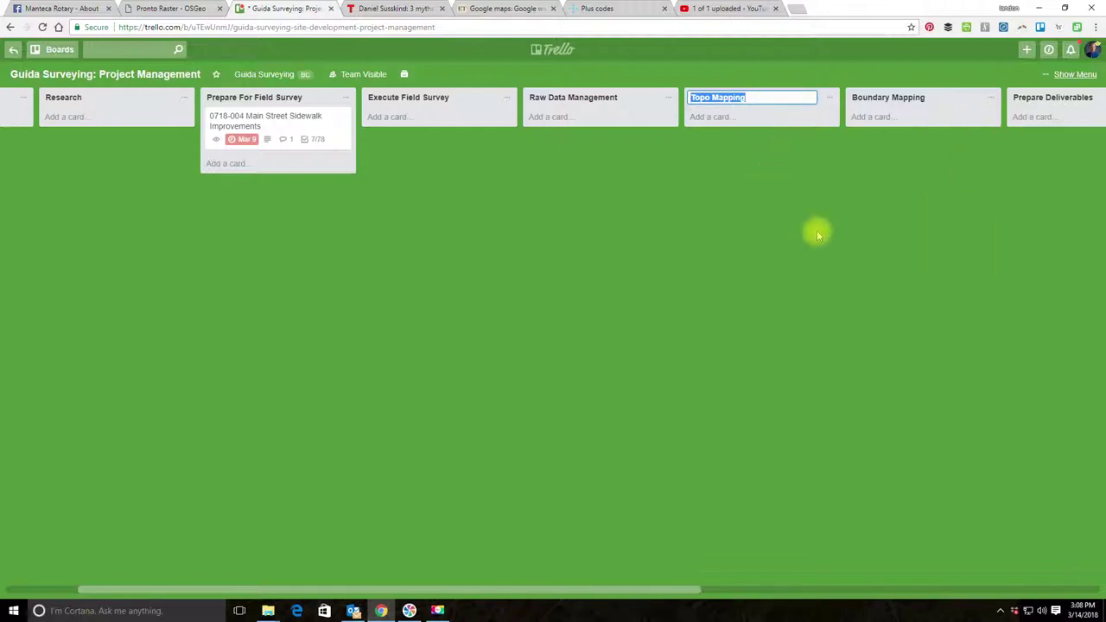
{"action": "left_click", "coordinate": [817, 204]}
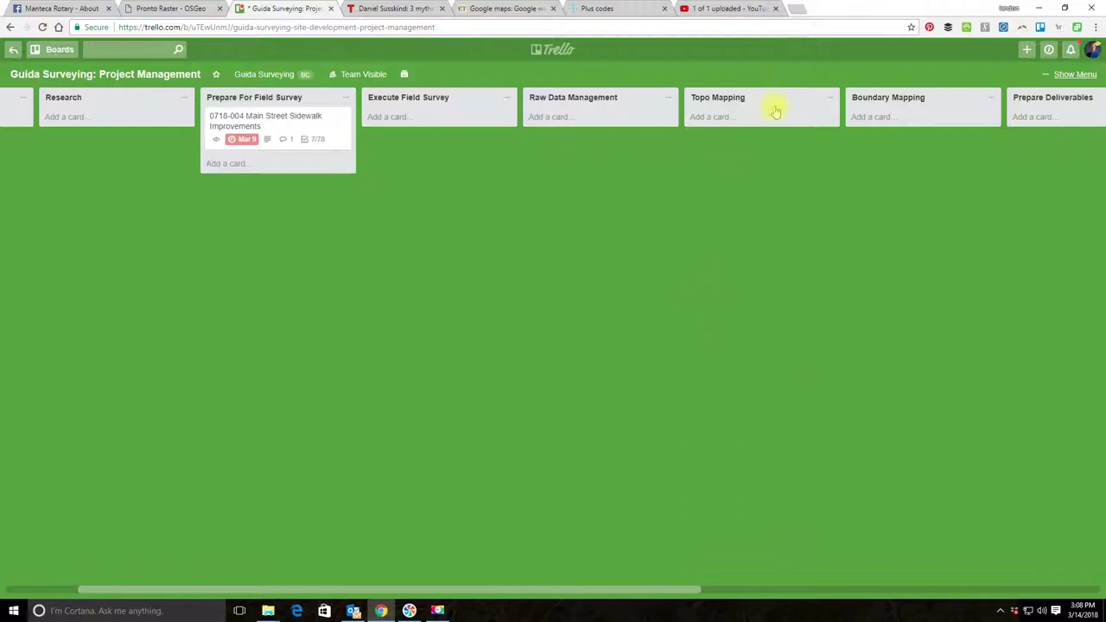
{"action": "left_click", "coordinate": [988, 99]}
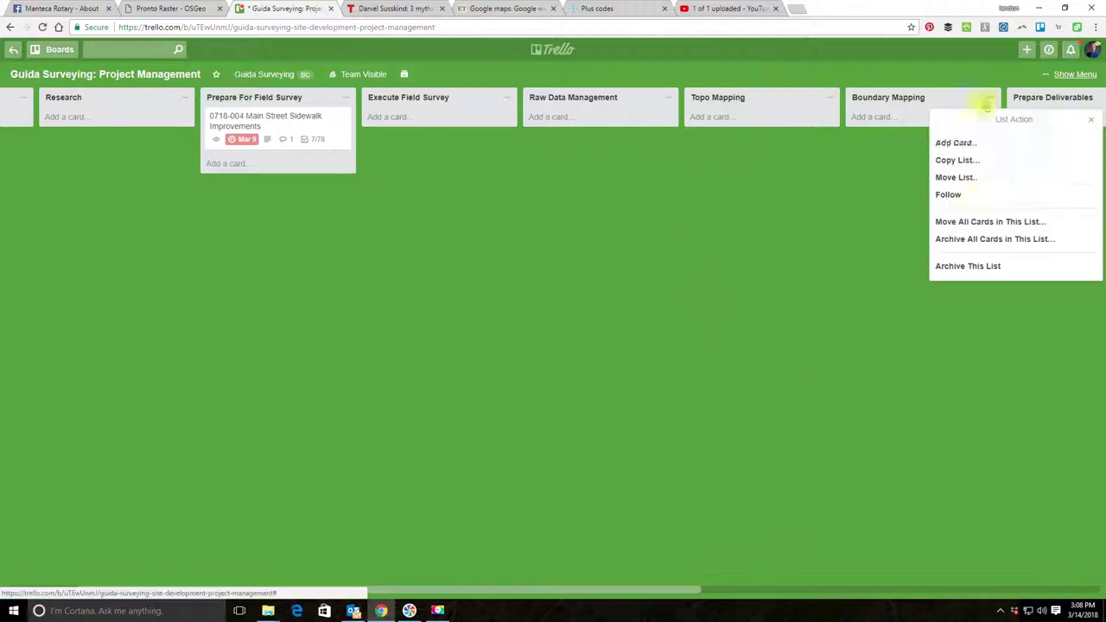
{"action": "left_click", "coordinate": [964, 267]}
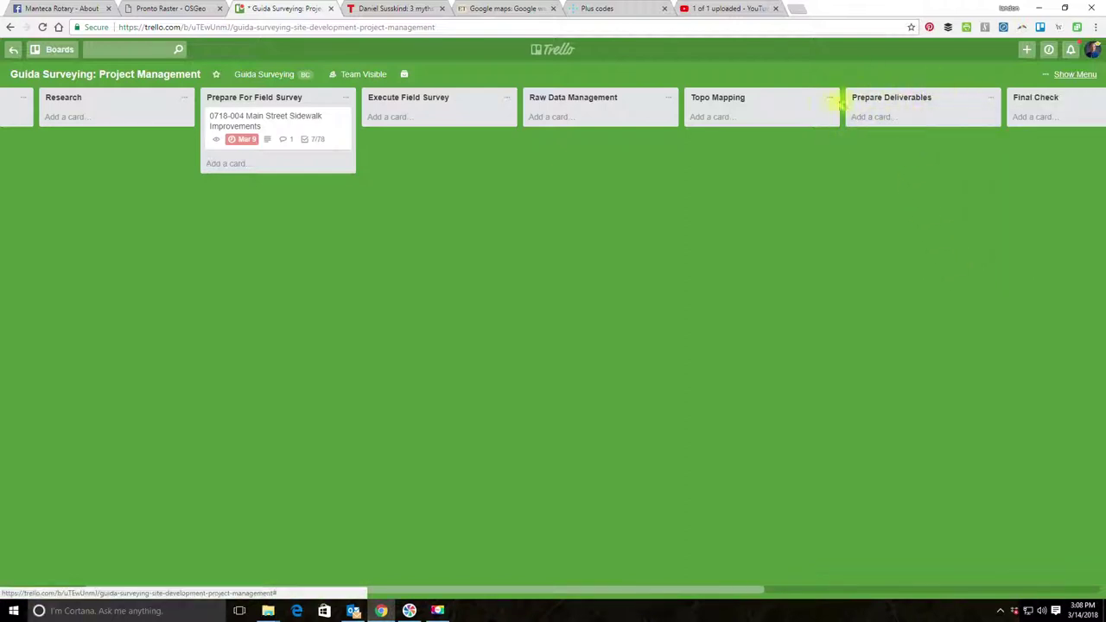
Step: Rename the Topo Mapping list to "Mapping"
{"action": "left_click", "coordinate": [717, 98]}
{"action": "left_click", "coordinate": [717, 97]}
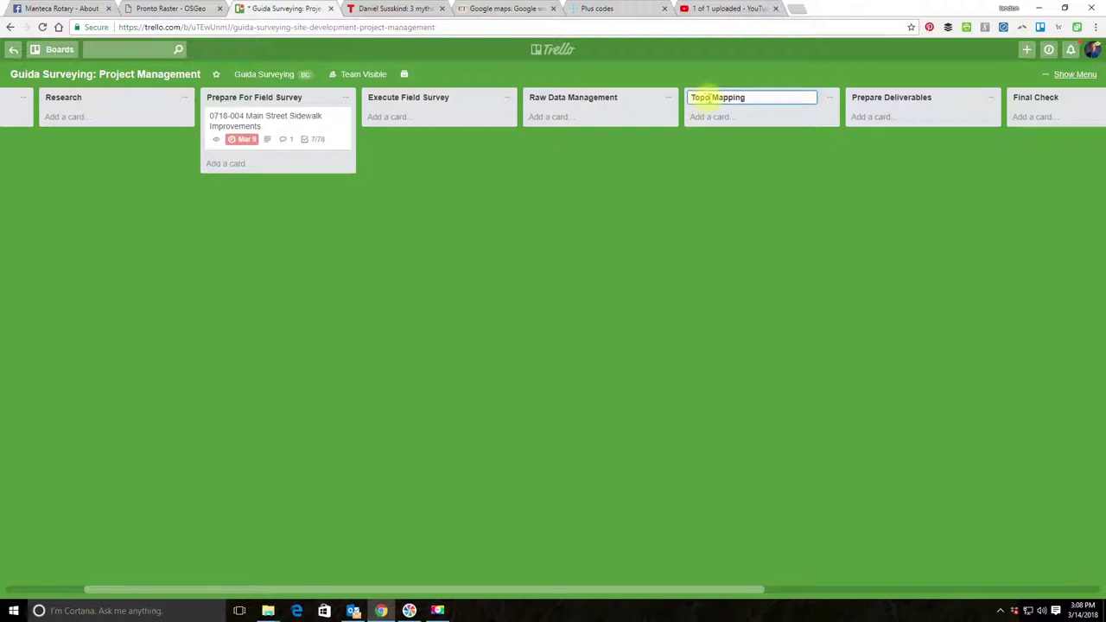
{"action": "key", "text": "BackSpace"}
{"action": "key", "text": "BackSpace"}
{"action": "key", "text": "BackSpace"}
{"action": "key", "text": "BackSpace"}
{"action": "key", "text": "BackSpace"}
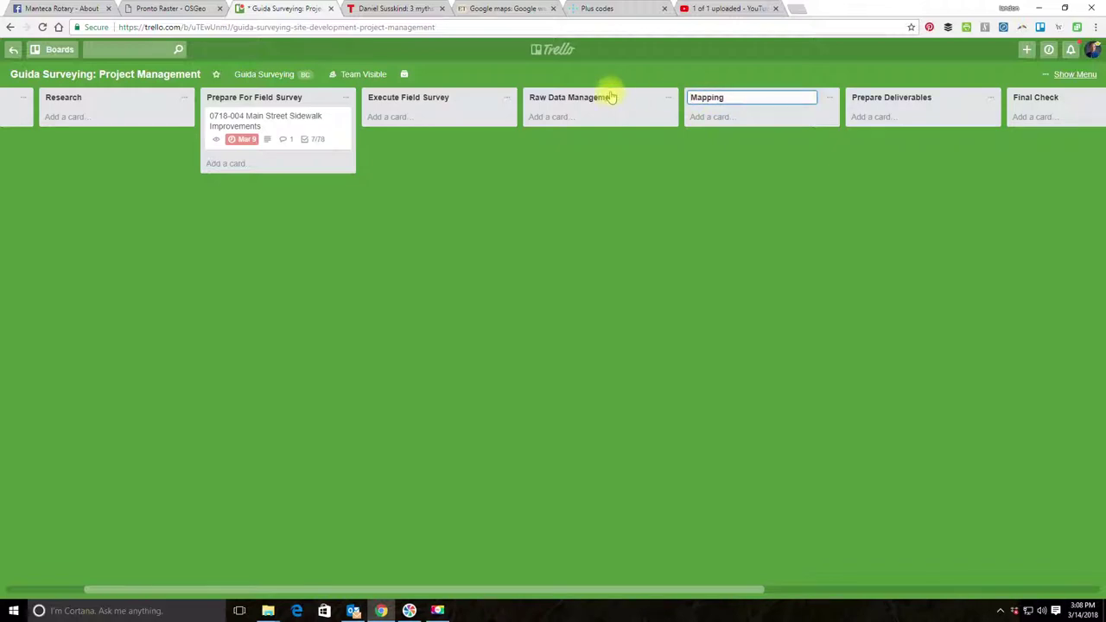
{"action": "left_click", "coordinate": [803, 396]}
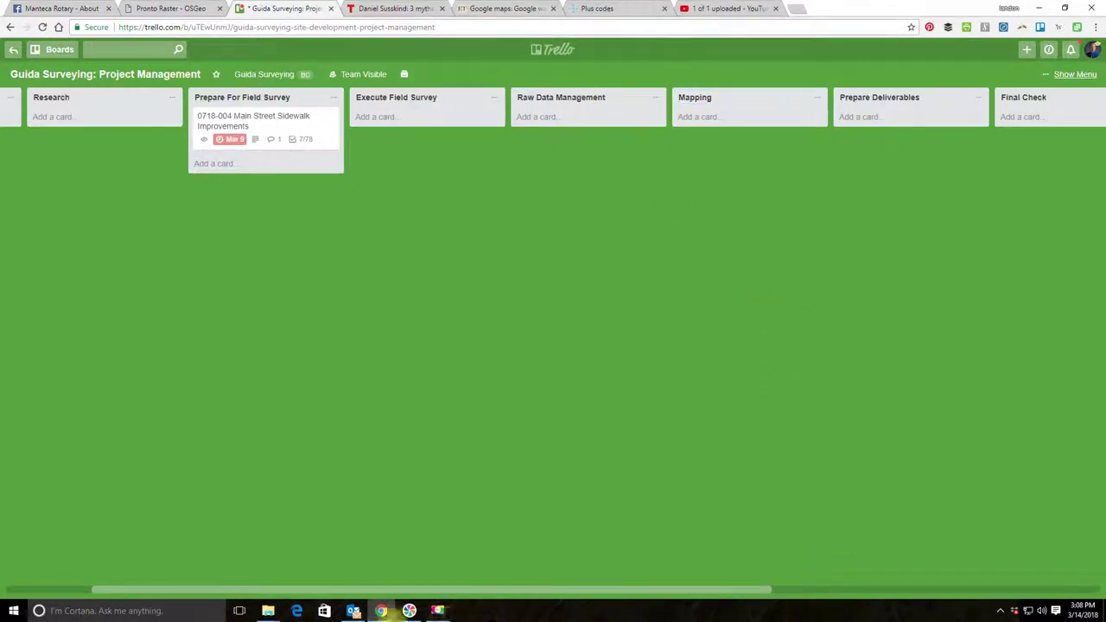
Step: Archive the Main Street Sidewalk Improvements card and delete it permanently from the board
{"action": "left_click_drag", "start_coordinate": [648, 590], "coordinate": [496, 545]}
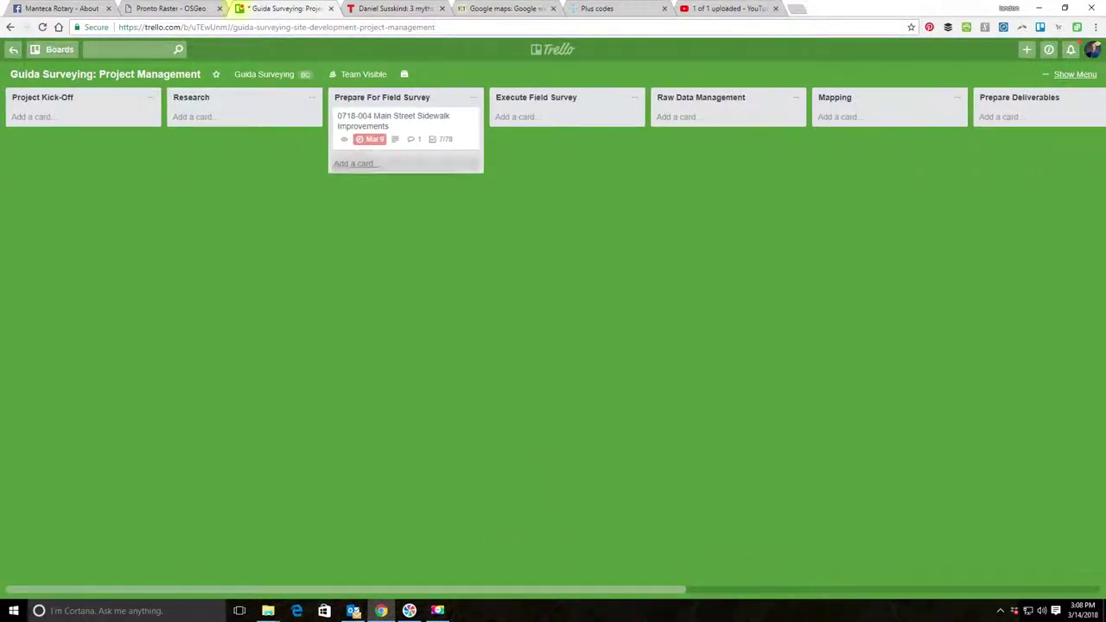
{"action": "left_click_drag", "start_coordinate": [642, 591], "coordinate": [569, 513]}
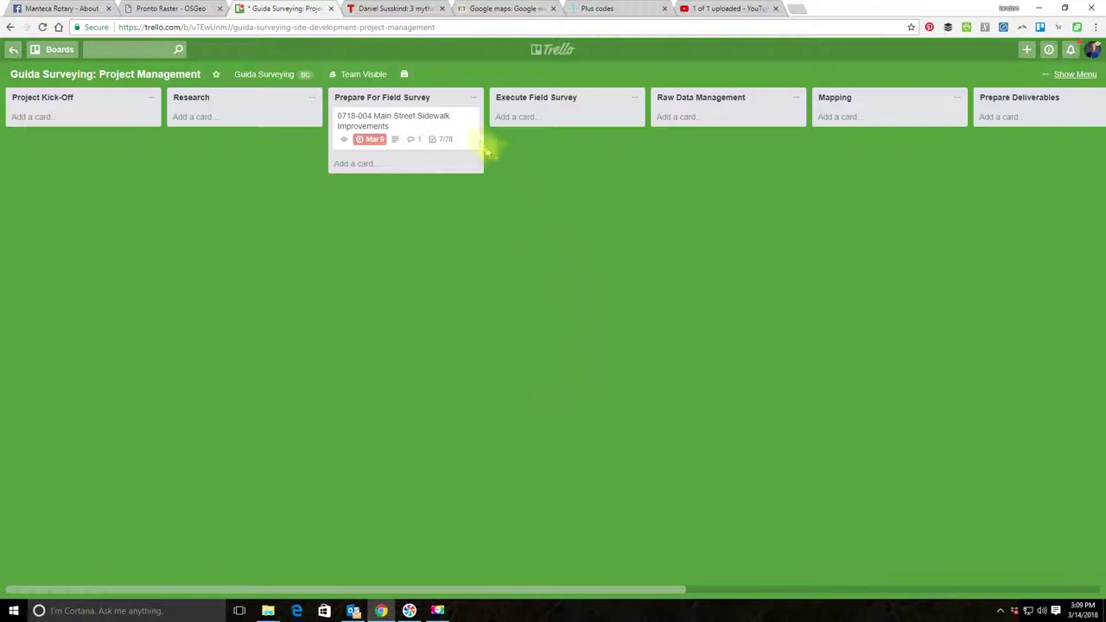
{"action": "left_click", "coordinate": [453, 118]}
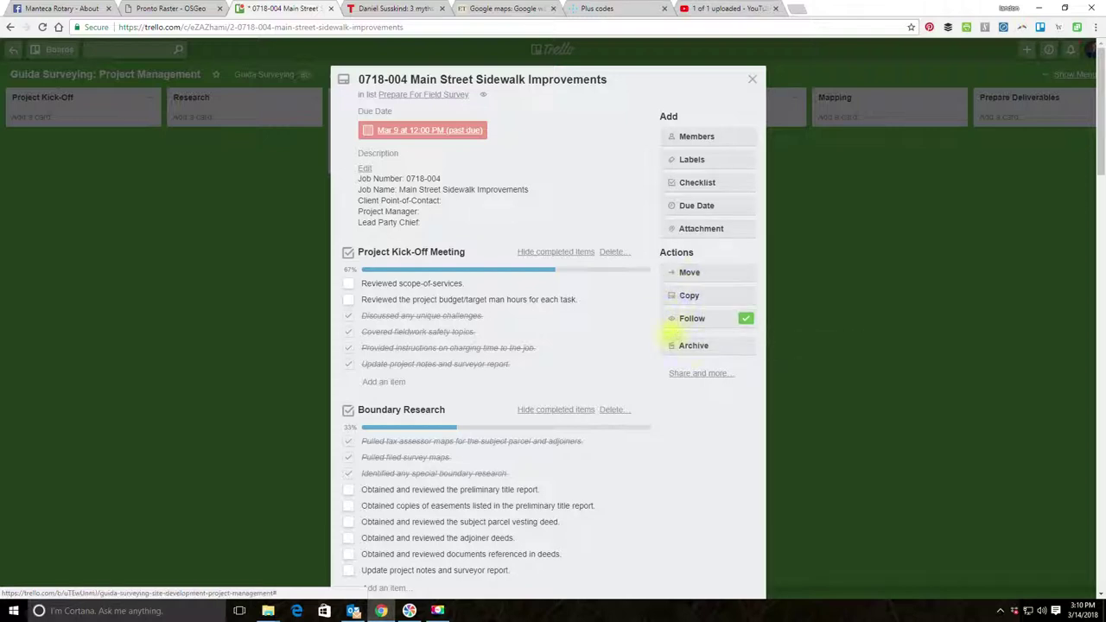
{"action": "left_click", "coordinate": [671, 347]}
{"action": "left_click", "coordinate": [692, 399]}
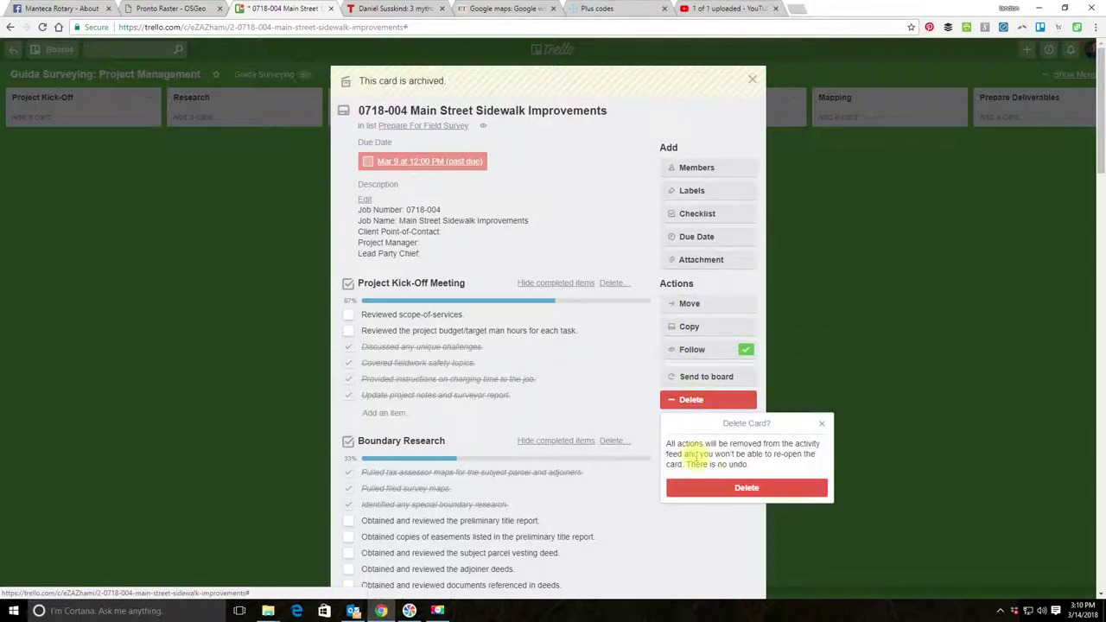
{"action": "left_click", "coordinate": [714, 488]}
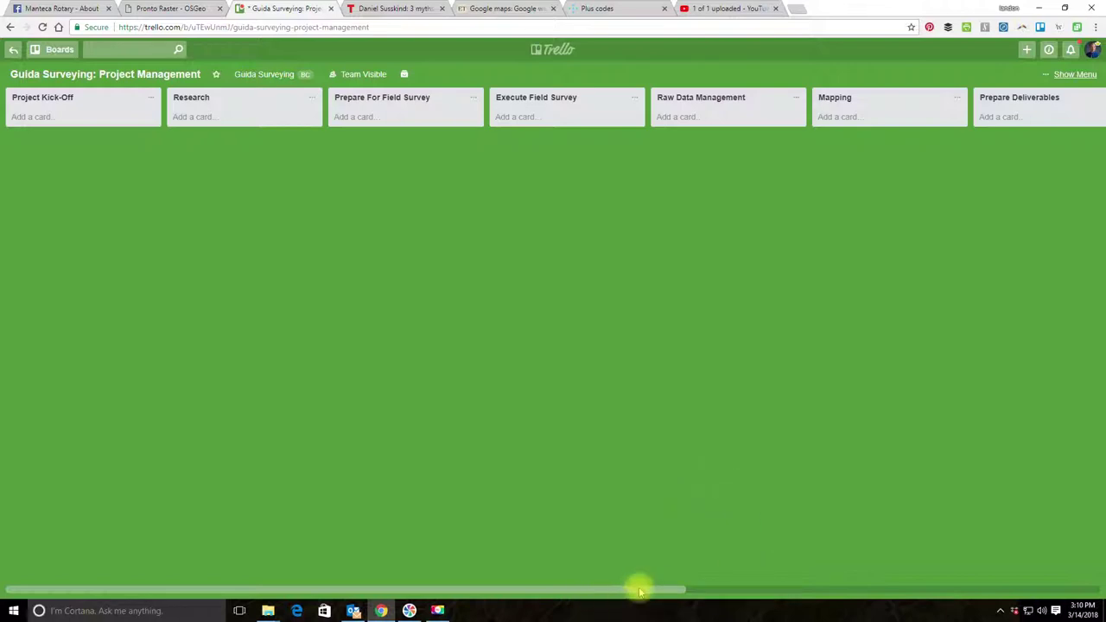
Step: Copy the Project Template card with its checklists into the Project Kick-Off list of the same board at position 1
{"action": "left_click_drag", "start_coordinate": [666, 590], "coordinate": [557, 558]}
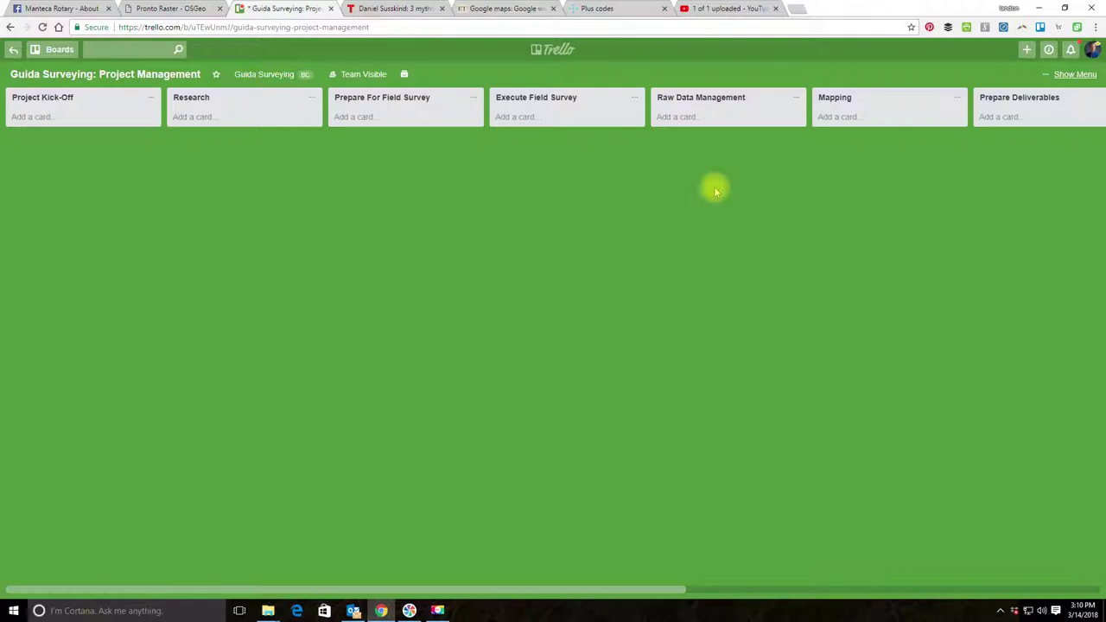
{"action": "left_click_drag", "start_coordinate": [637, 587], "coordinate": [1081, 581]}
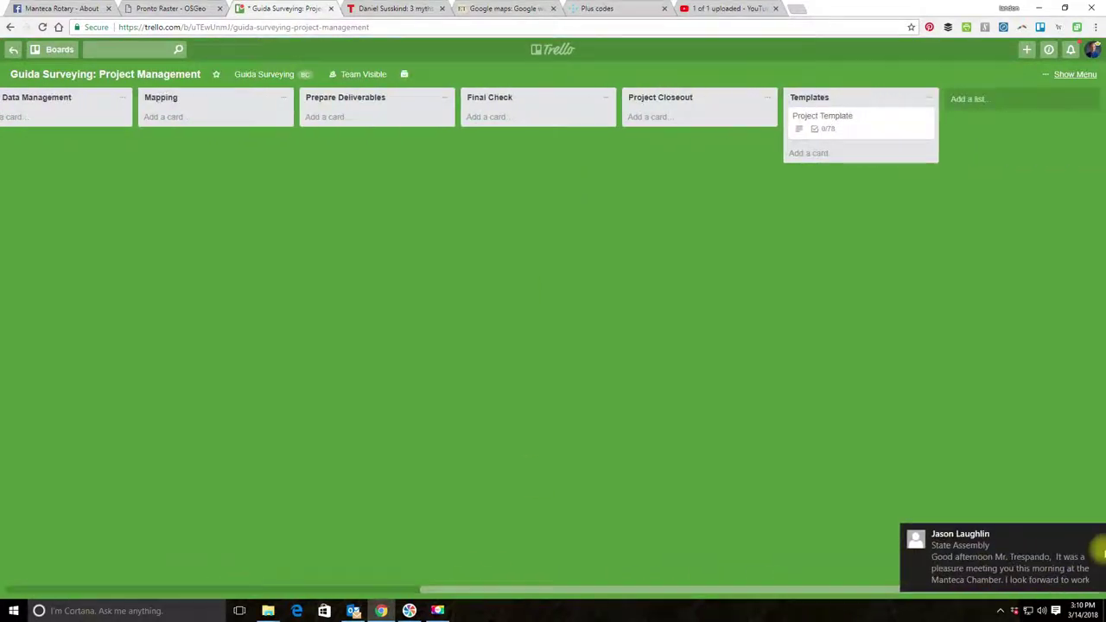
{"action": "left_click", "coordinate": [886, 131]}
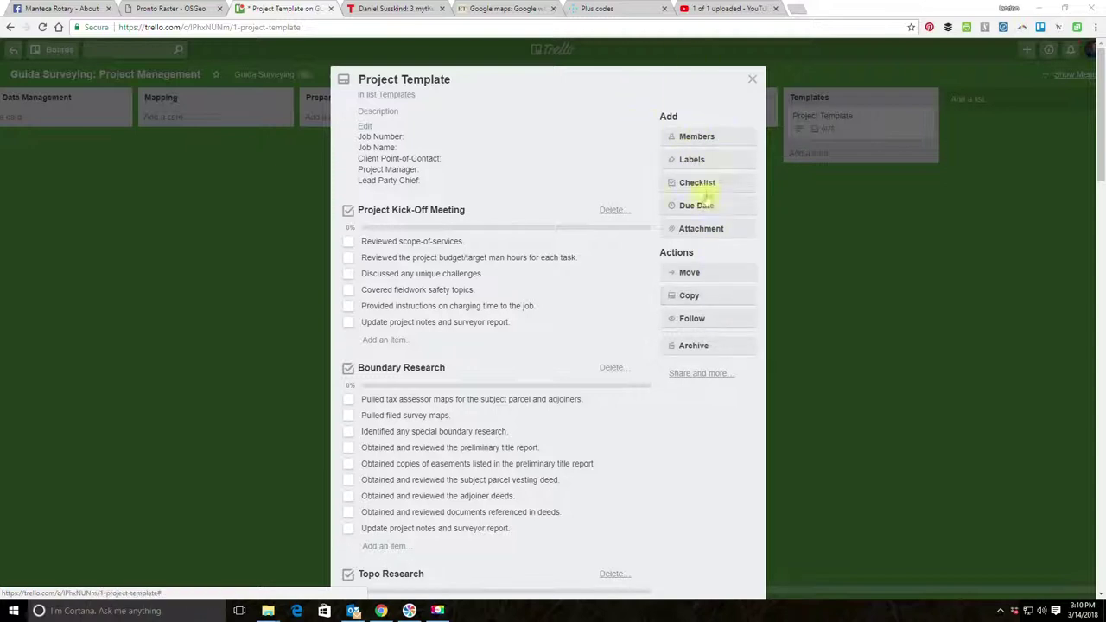
{"action": "left_click", "coordinate": [700, 298]}
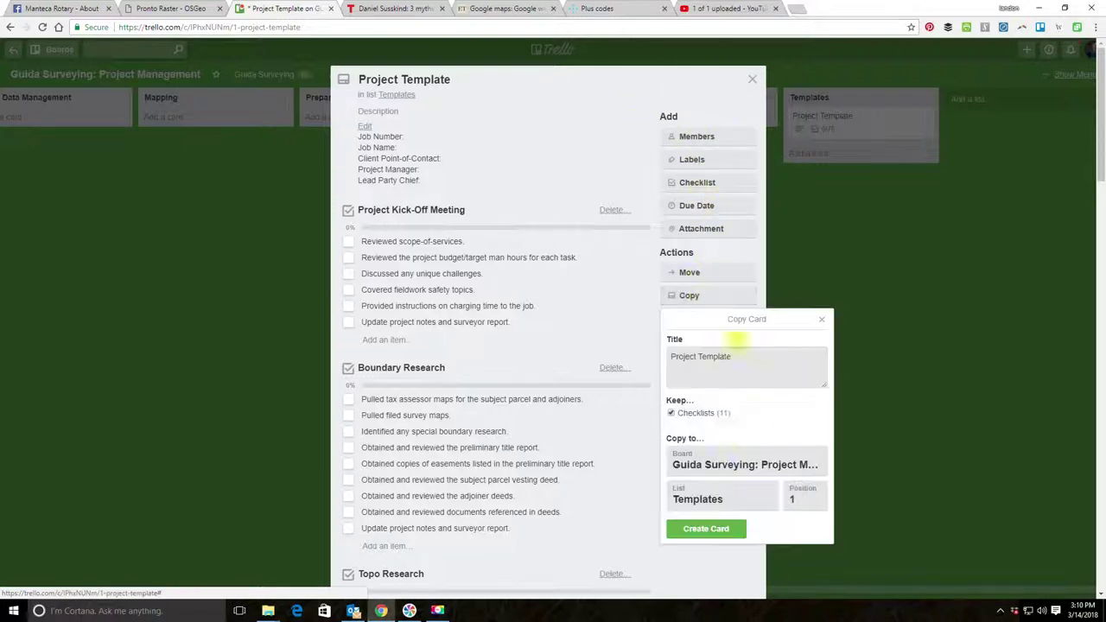
{"action": "left_click", "coordinate": [763, 472]}
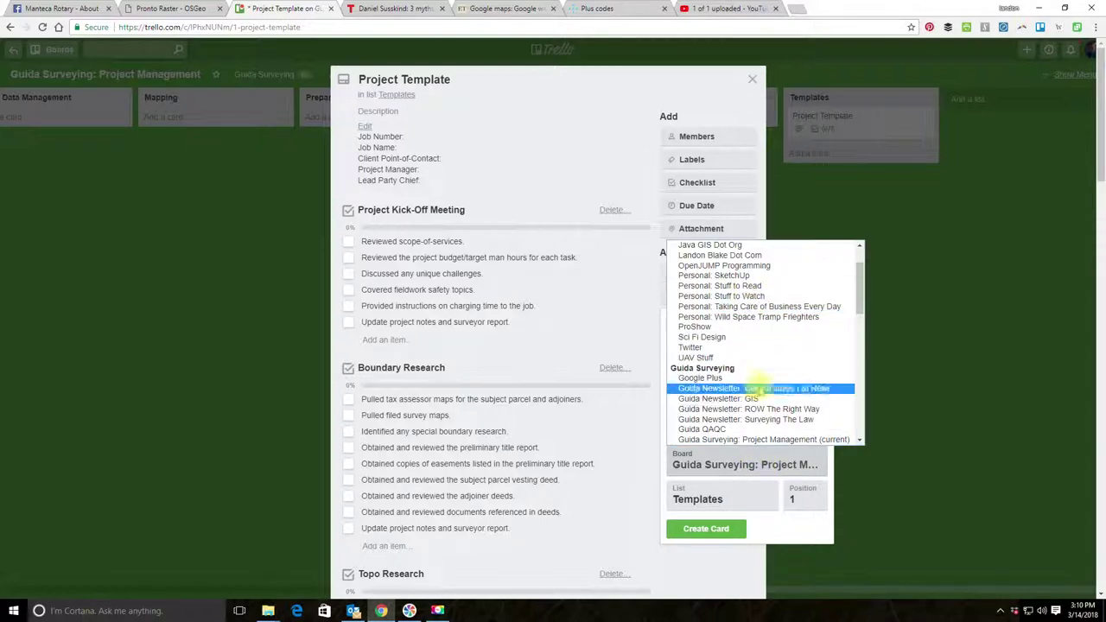
{"action": "scroll", "coordinate": [765, 393], "scroll_direction": "up", "scroll_amount": 2}
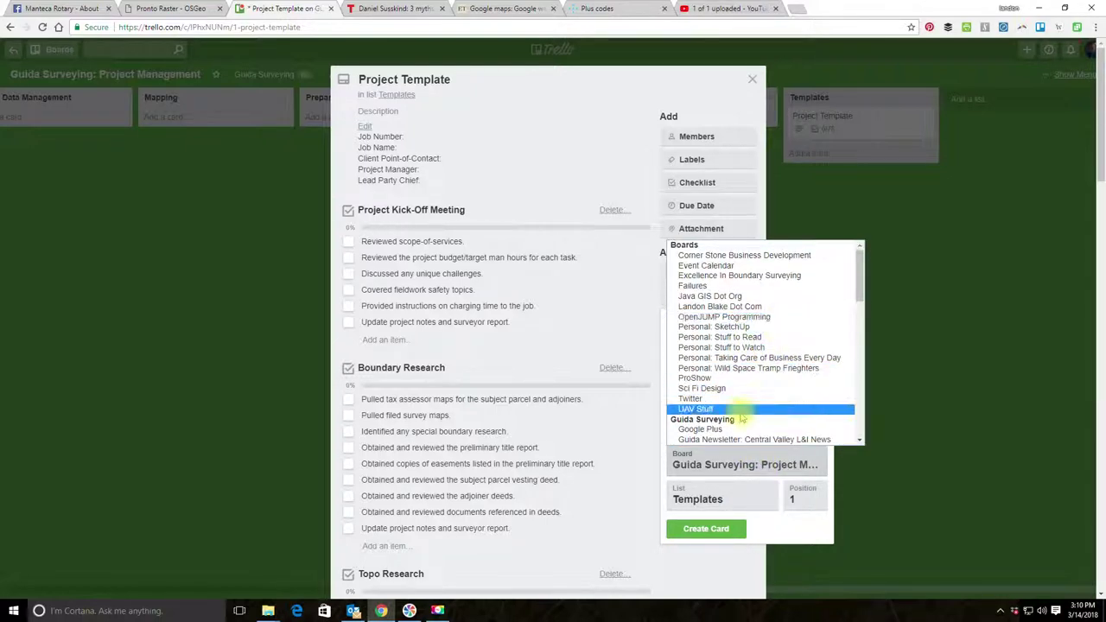
{"action": "scroll", "coordinate": [744, 415], "scroll_direction": "down", "scroll_amount": 5}
{"action": "left_click", "coordinate": [801, 506]}
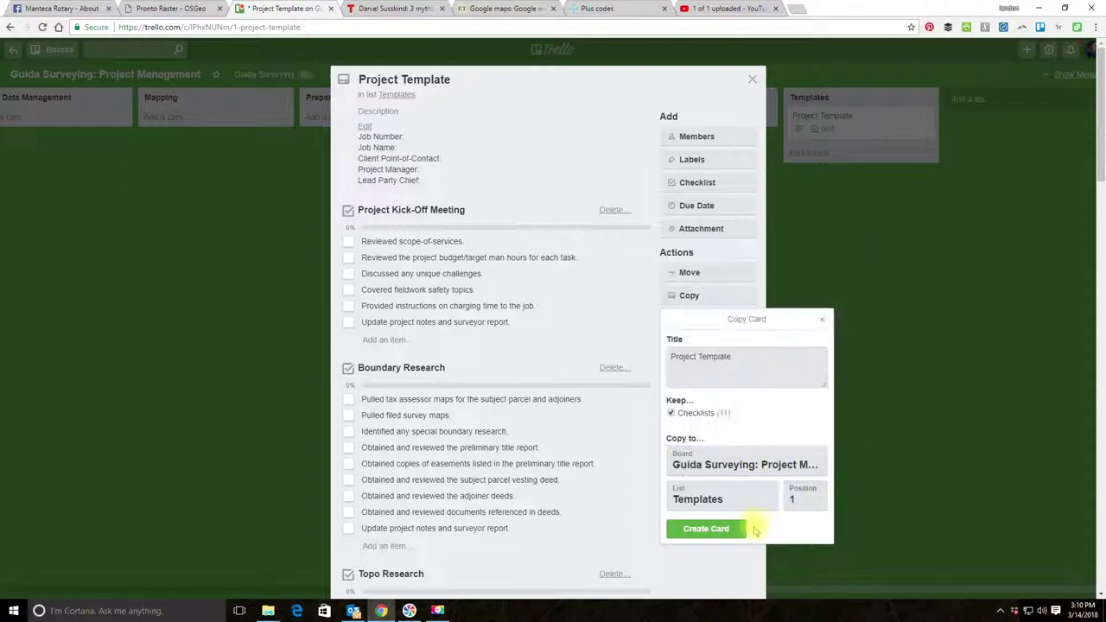
{"action": "left_click", "coordinate": [746, 495]}
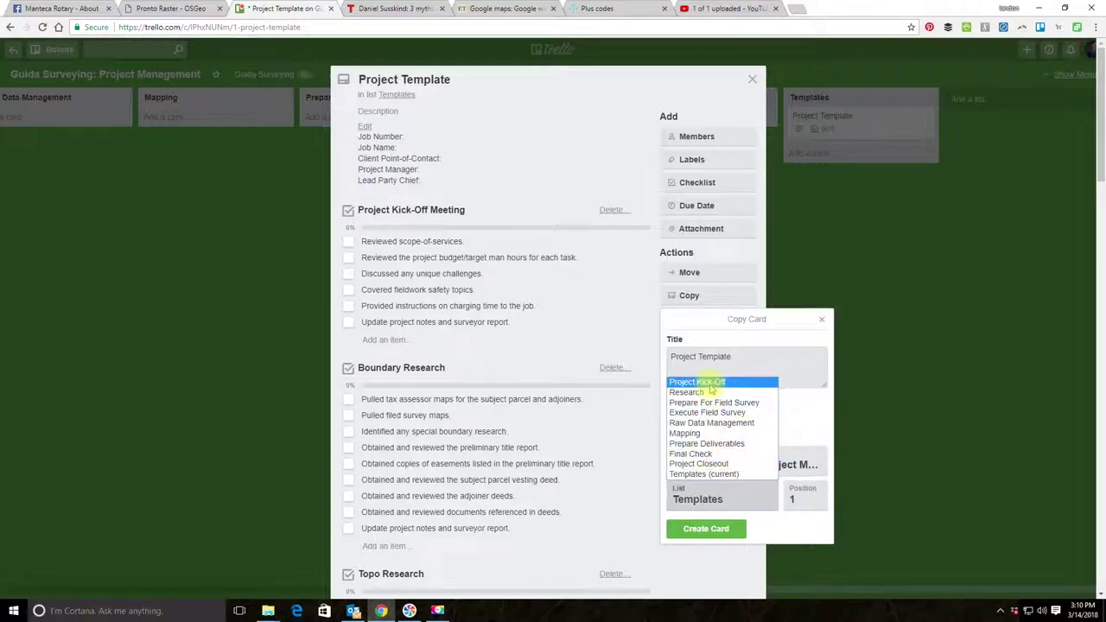
{"action": "left_click", "coordinate": [726, 384]}
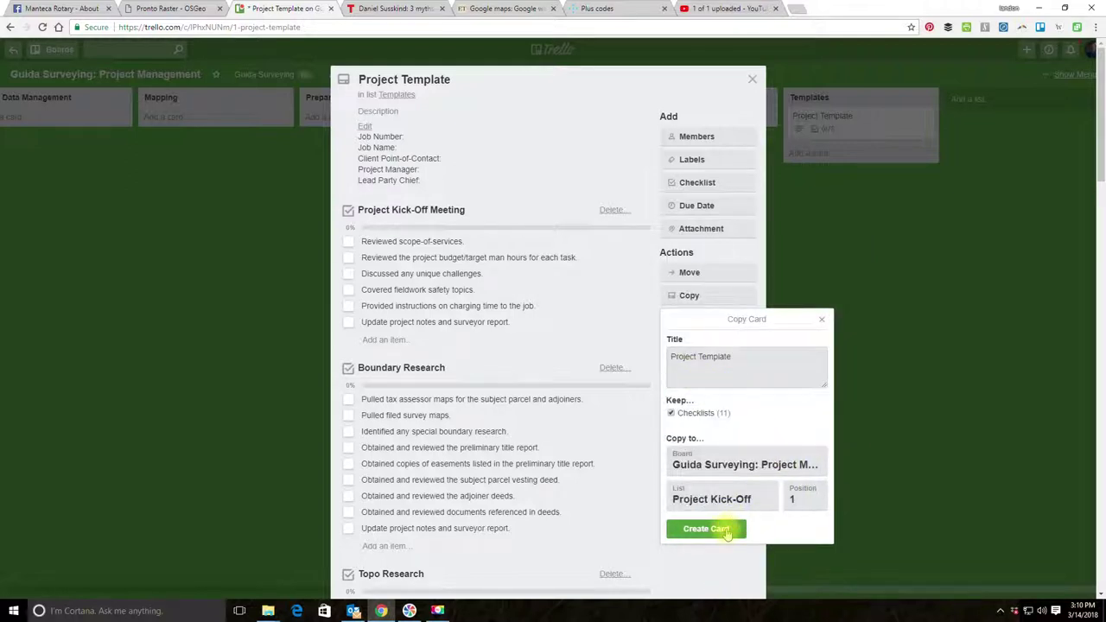
{"action": "left_click", "coordinate": [711, 529]}
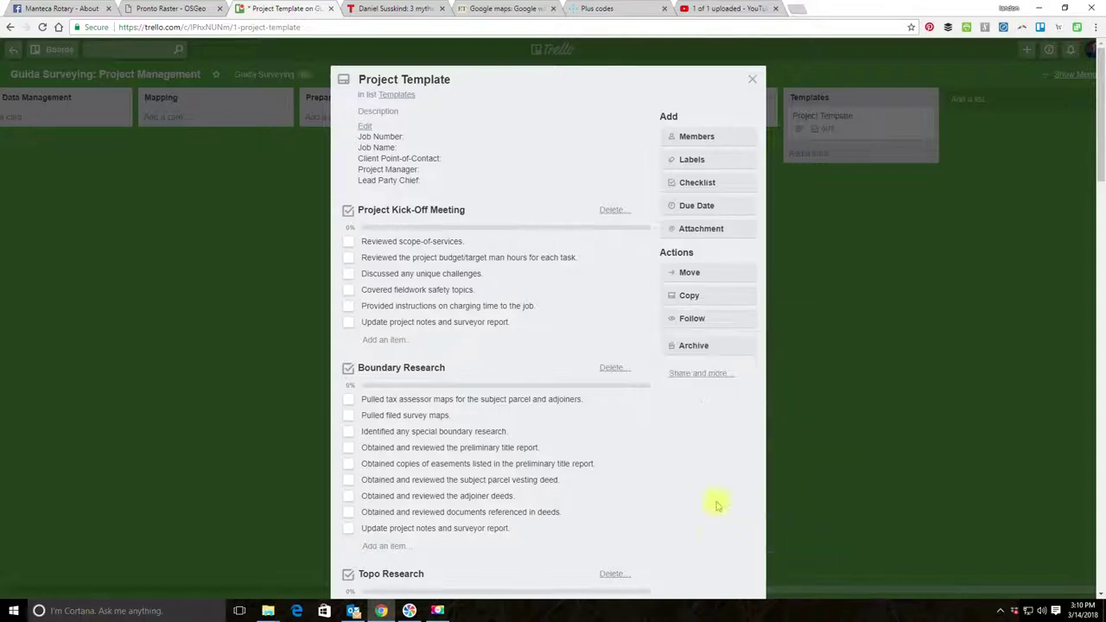
Step: Create a second copy of the Project Template card in the Project Kick-Off list at position 2 and close the template card
{"action": "left_click", "coordinate": [696, 297]}
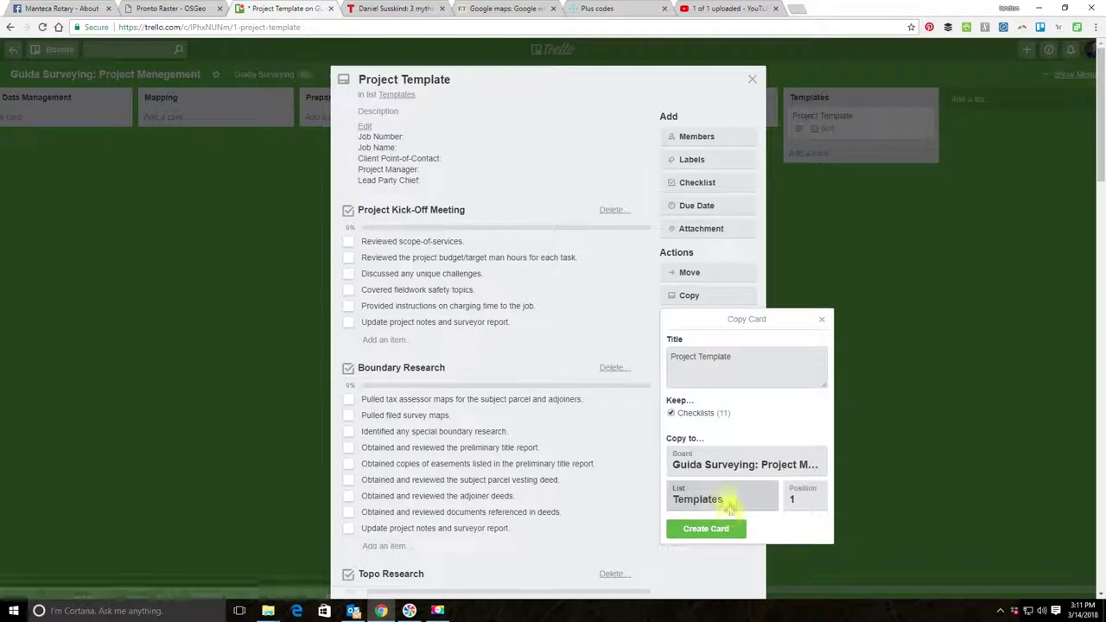
{"action": "left_click", "coordinate": [730, 496]}
{"action": "left_click", "coordinate": [717, 382]}
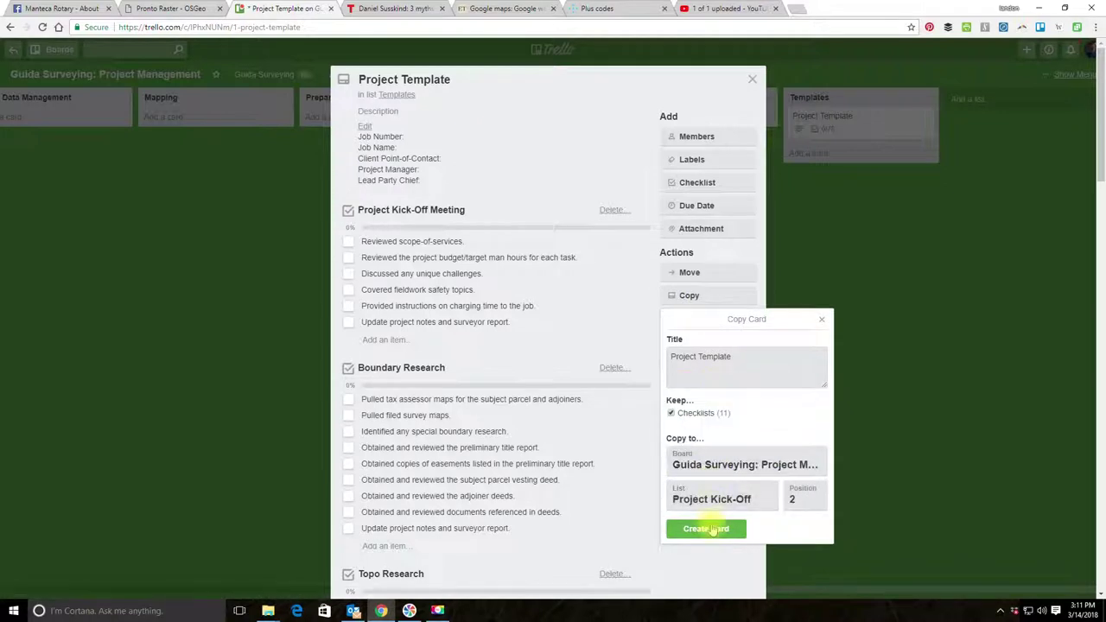
{"action": "left_click", "coordinate": [708, 531]}
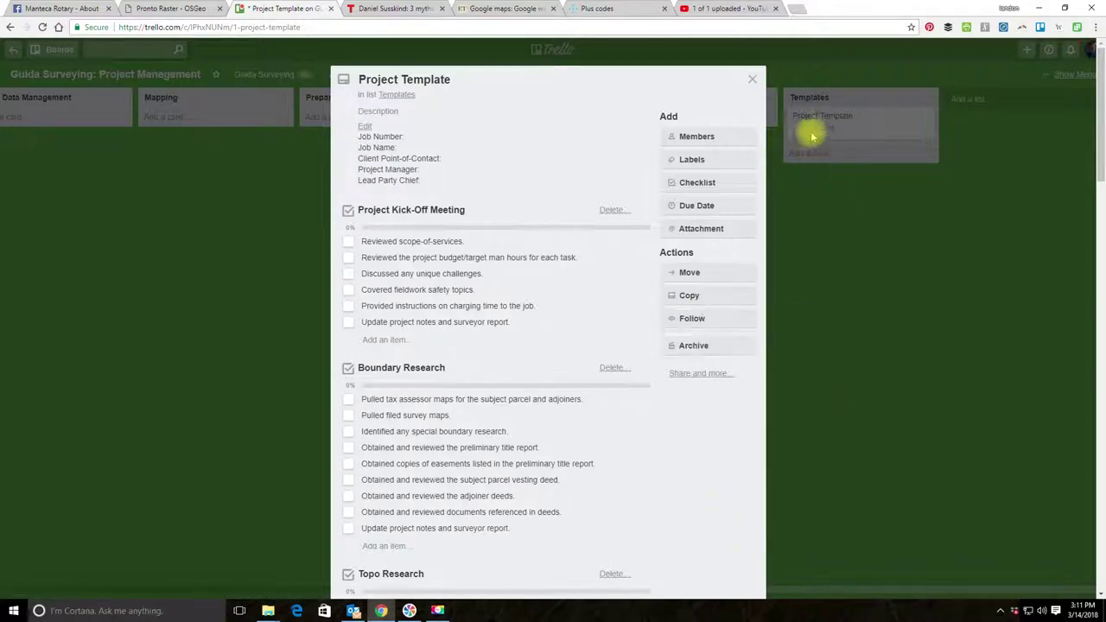
{"action": "left_click", "coordinate": [752, 79]}
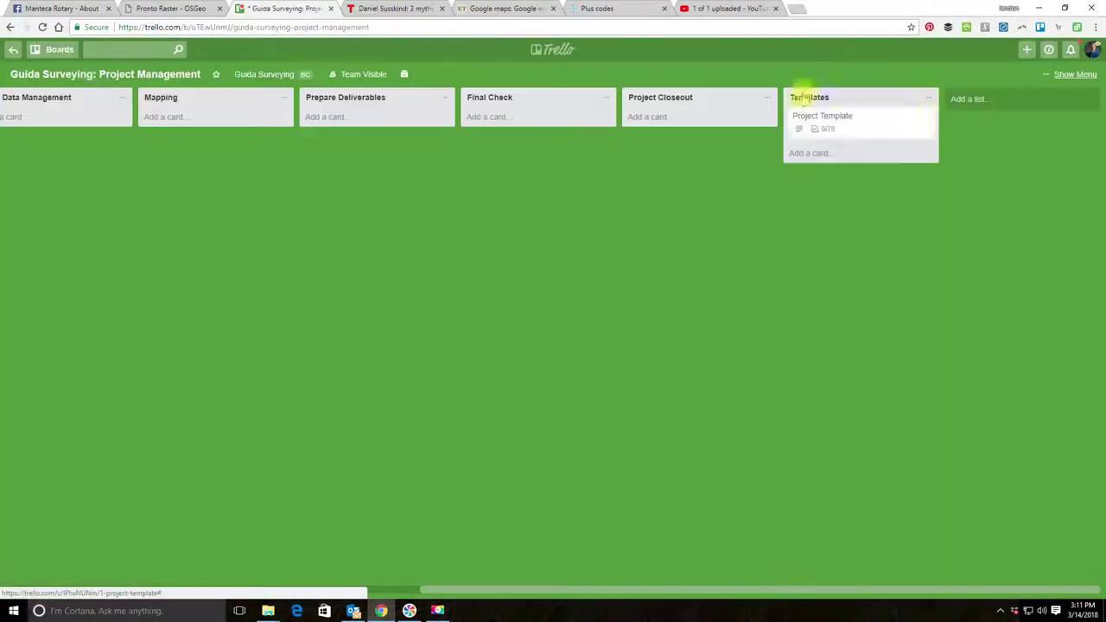
Step: Add a new list named "In The Hopper" after the Templates list
{"action": "left_click", "coordinate": [1012, 98]}
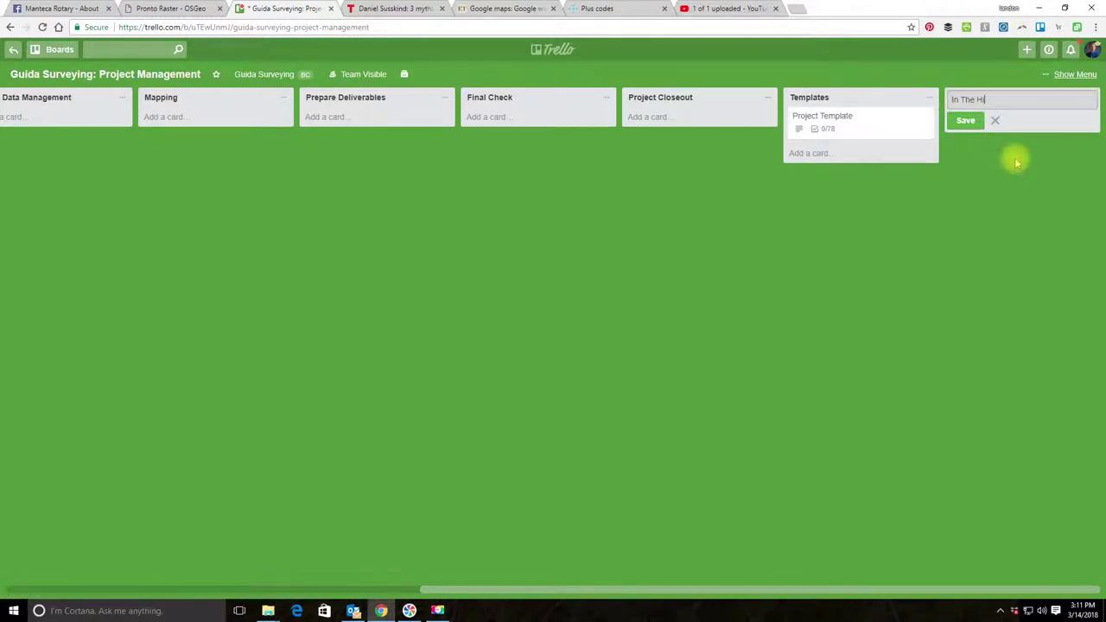
{"action": "type", "text": "In The Hopper"}
{"action": "key", "text": "Return"}
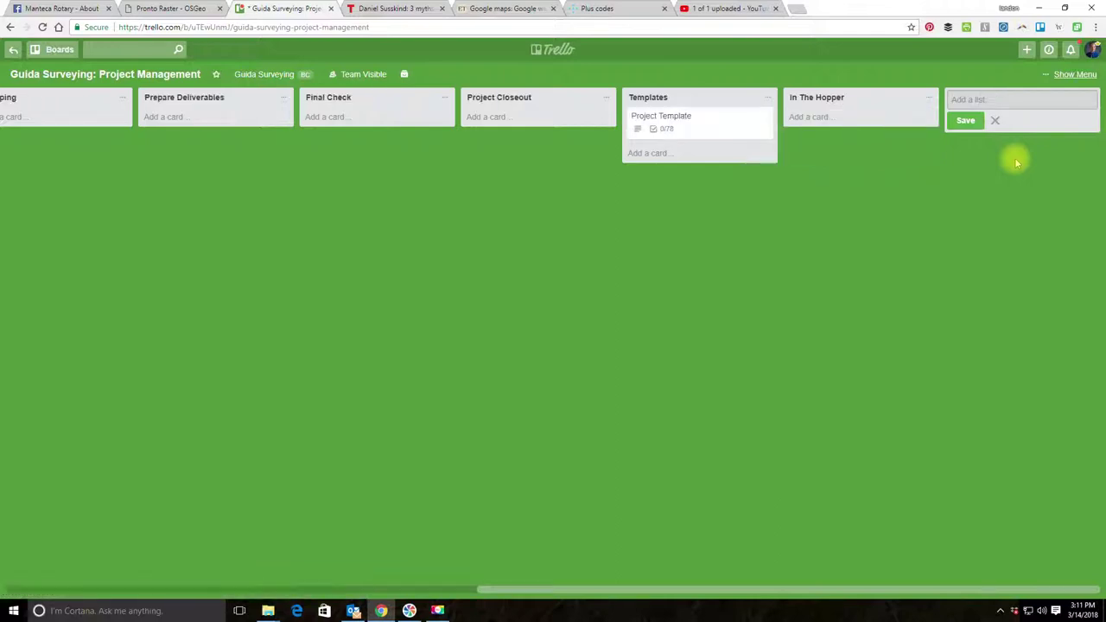
Step: Move the In The Hopper list to the start of the board and put both Project Template copies from Project Kick-Off into it
{"action": "left_click_drag", "start_coordinate": [854, 98], "coordinate": [35, 87]}
{"action": "left_click_drag", "start_coordinate": [218, 126], "coordinate": [57, 129]}
{"action": "left_click_drag", "start_coordinate": [254, 129], "coordinate": [124, 196]}
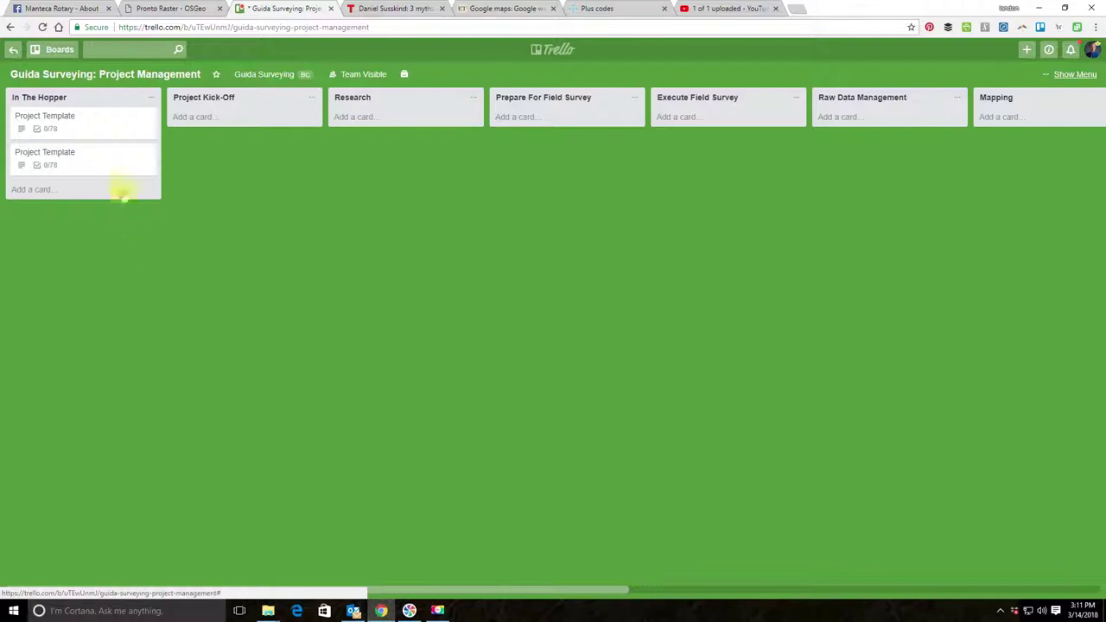
Step: Rename the first Project Template card in In The Hopper as "0718-00002: Stutz Parcel Flood Mitigation" and close it
{"action": "left_click", "coordinate": [89, 129]}
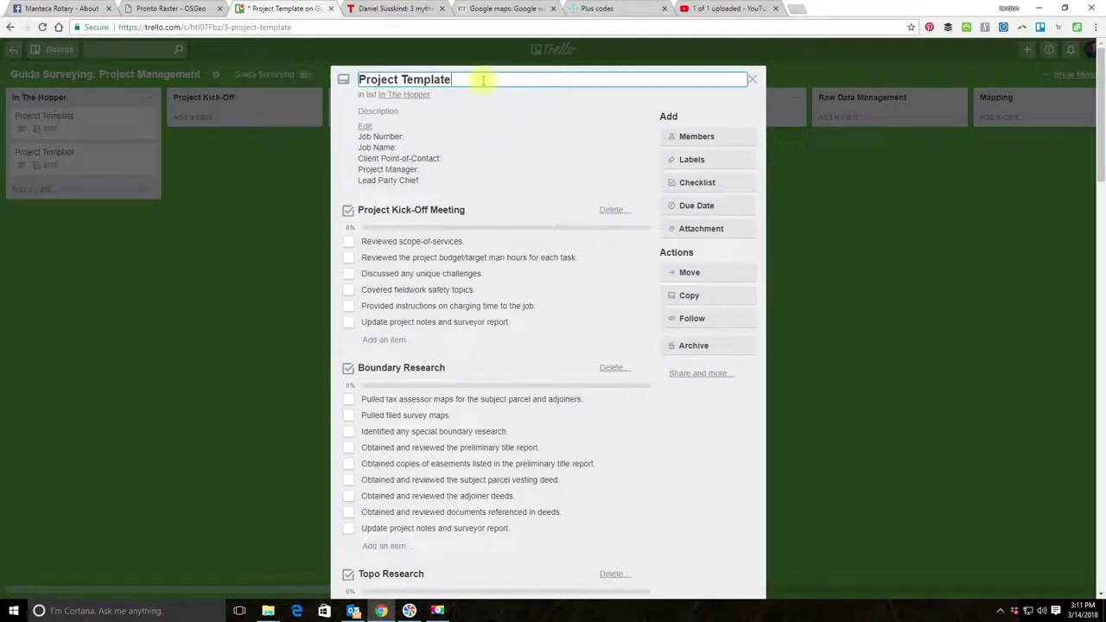
{"action": "left_click", "coordinate": [484, 79]}
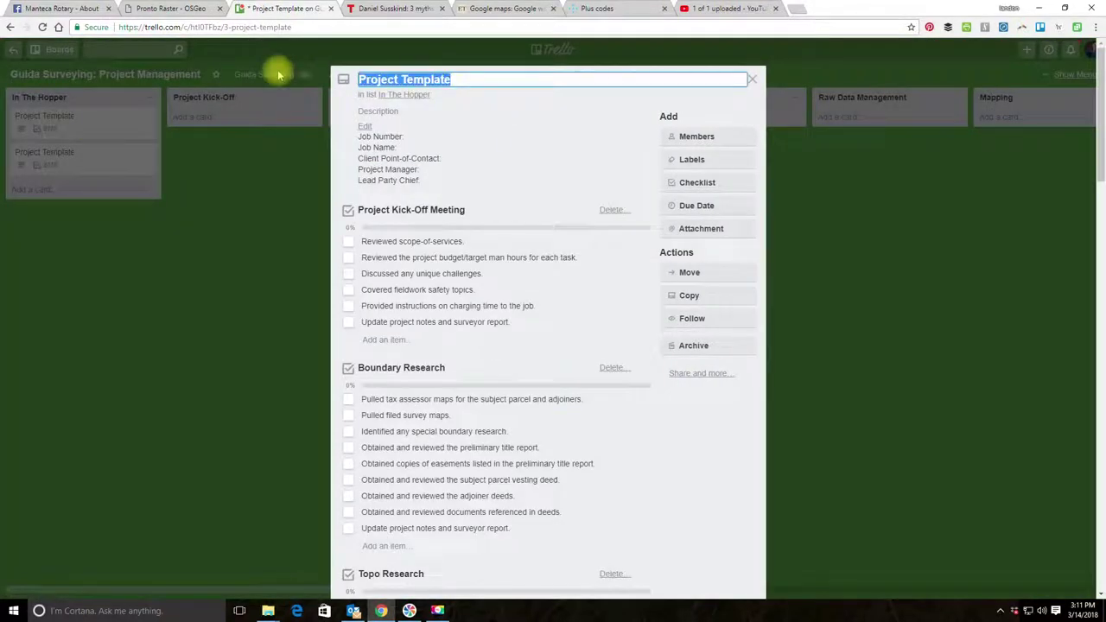
{"action": "type", "text": "0"}
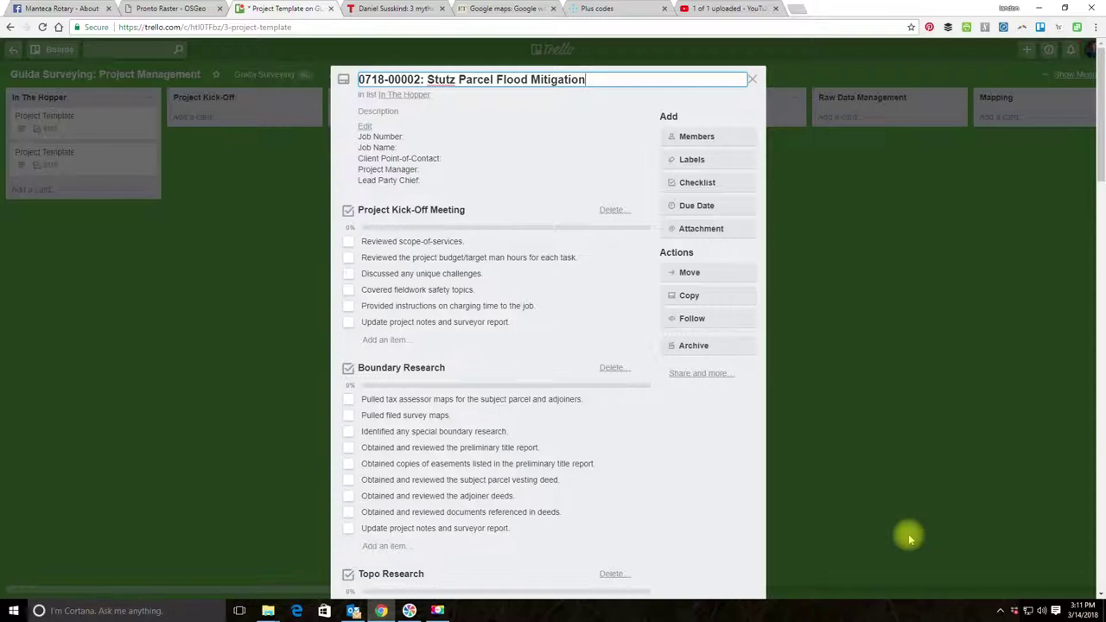
{"action": "key", "text": "Return"}
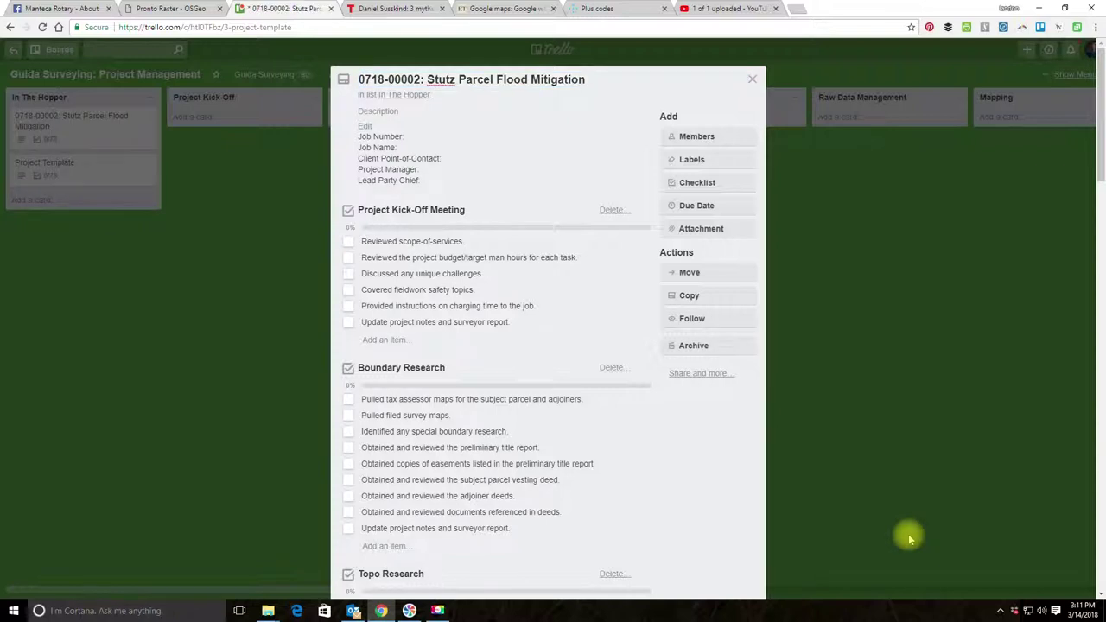
{"action": "left_click", "coordinate": [756, 80]}
Step: Rename the remaining Project Template card in In The Hopper as "0718-00003: Sunol Road G Access Easements" and close it
{"action": "left_click", "coordinate": [90, 169]}
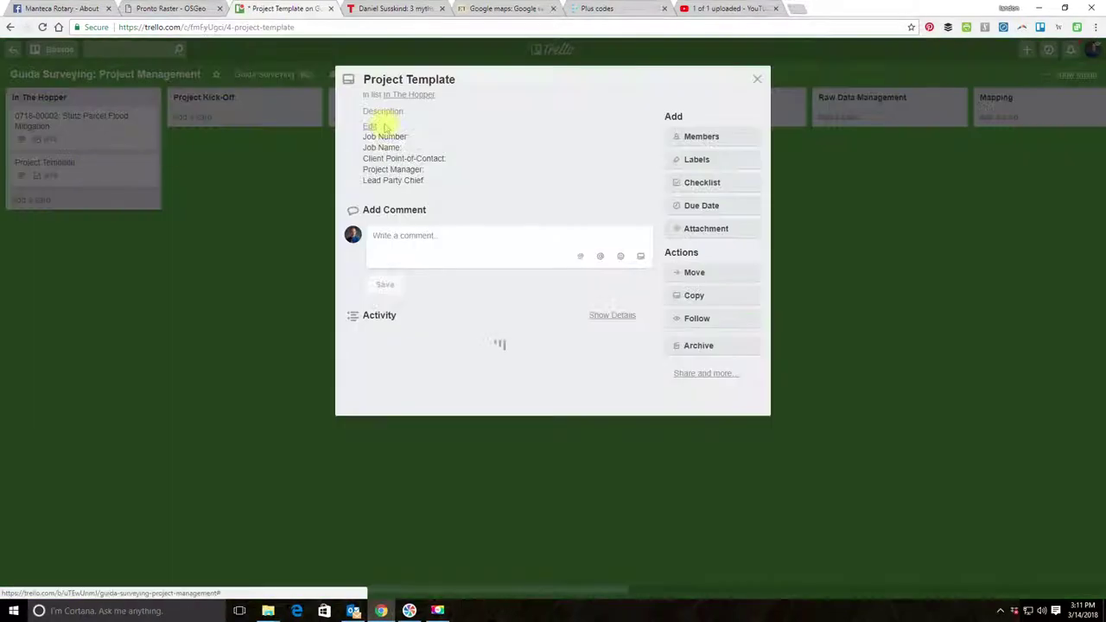
{"action": "left_click", "coordinate": [437, 78]}
{"action": "key", "text": "ctrl+a"}
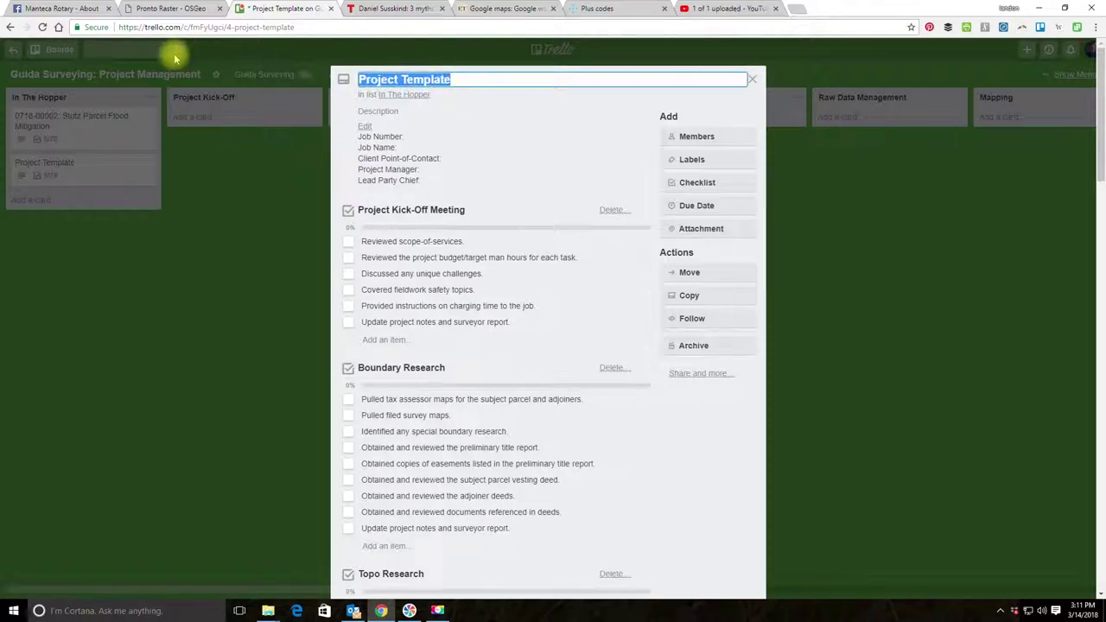
{"action": "type", "text": "0"}
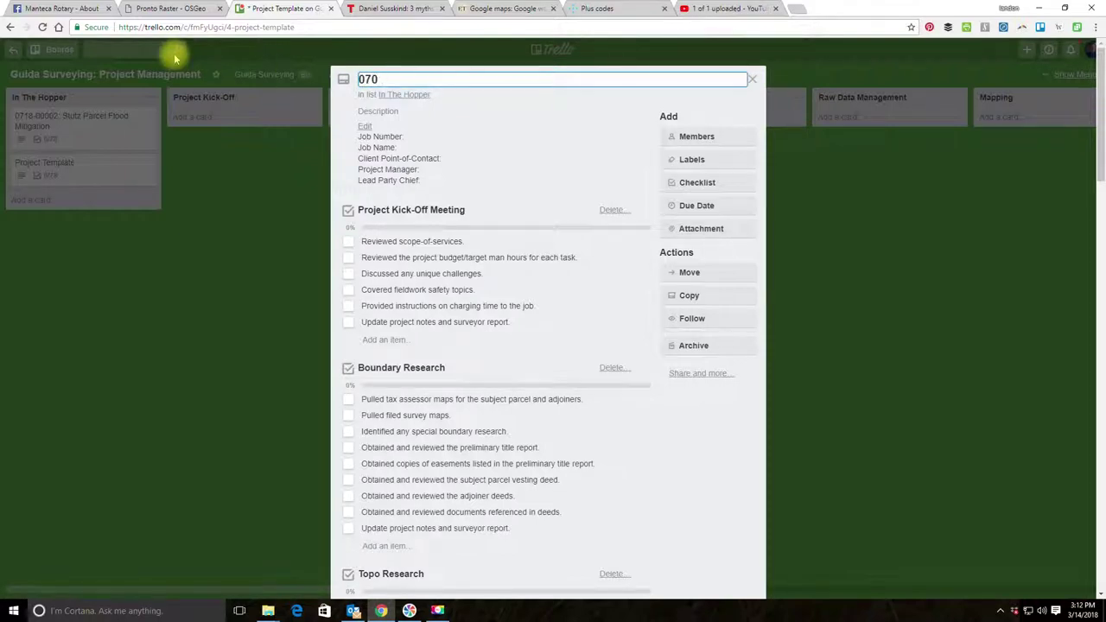
{"action": "type", "text": "70"}
{"action": "key", "text": "BackSpace"}
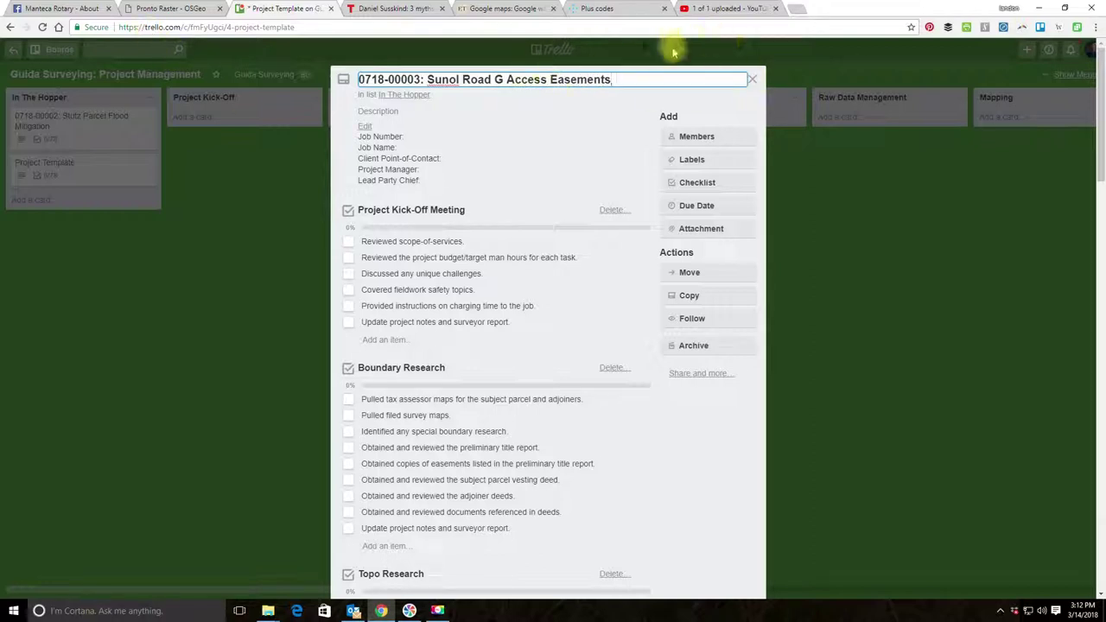
{"action": "left_click", "coordinate": [753, 80]}
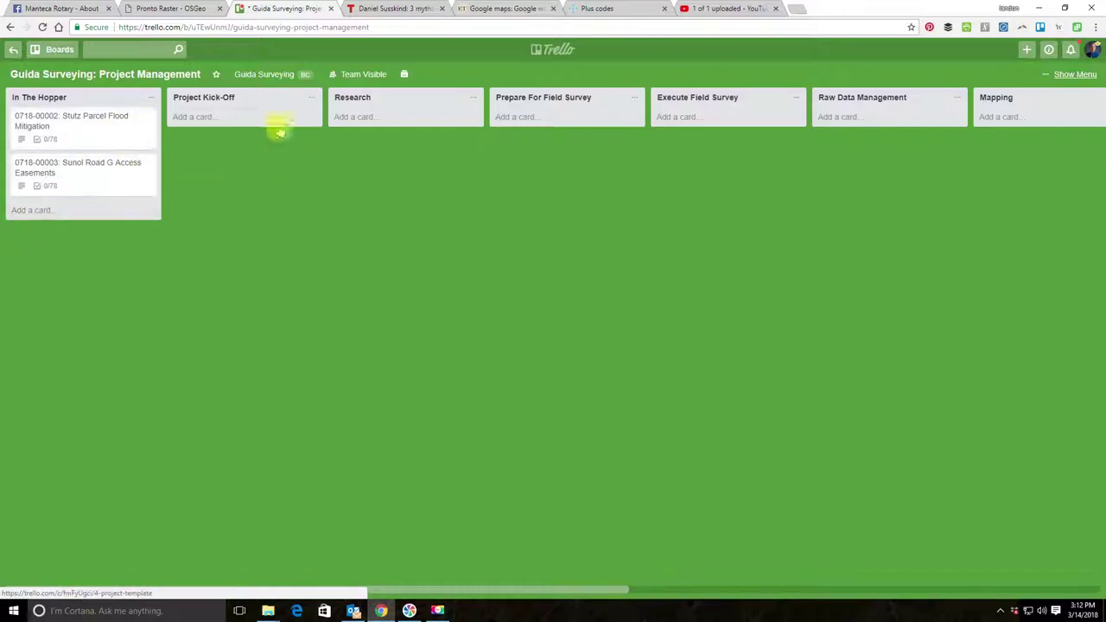
Step: Open the Stutz Parcel Flood Mitigation card and review its checklists from Project Kick-Off Meeting through Final Check
{"action": "left_click", "coordinate": [81, 143]}
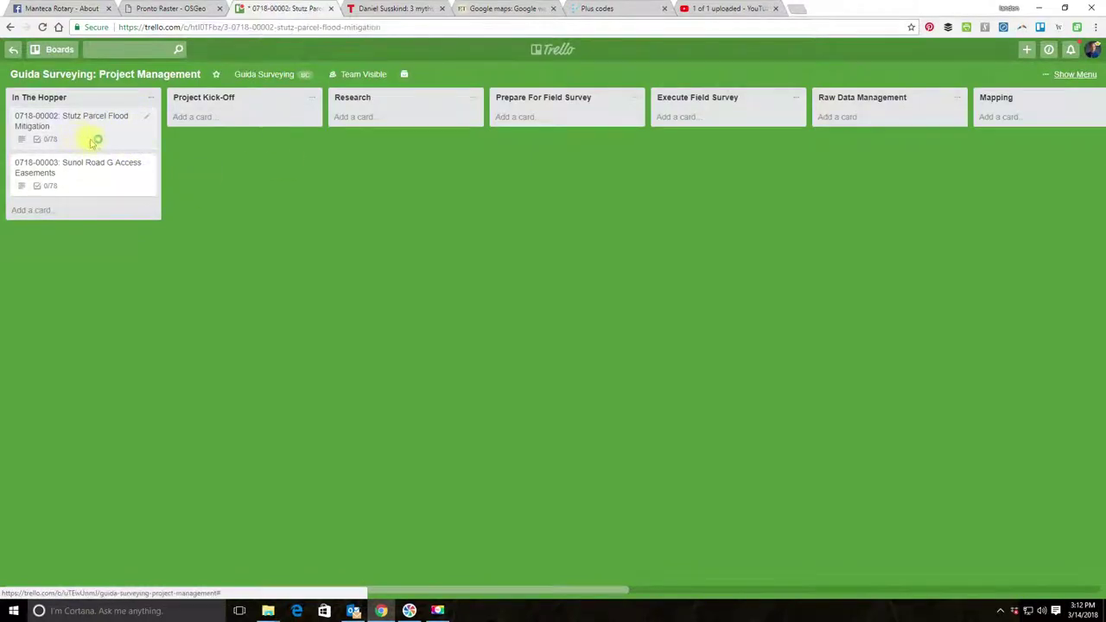
{"action": "scroll", "coordinate": [648, 212], "scroll_direction": "down", "scroll_amount": 10}
{"action": "scroll", "coordinate": [642, 259], "scroll_direction": "down", "scroll_amount": 15}
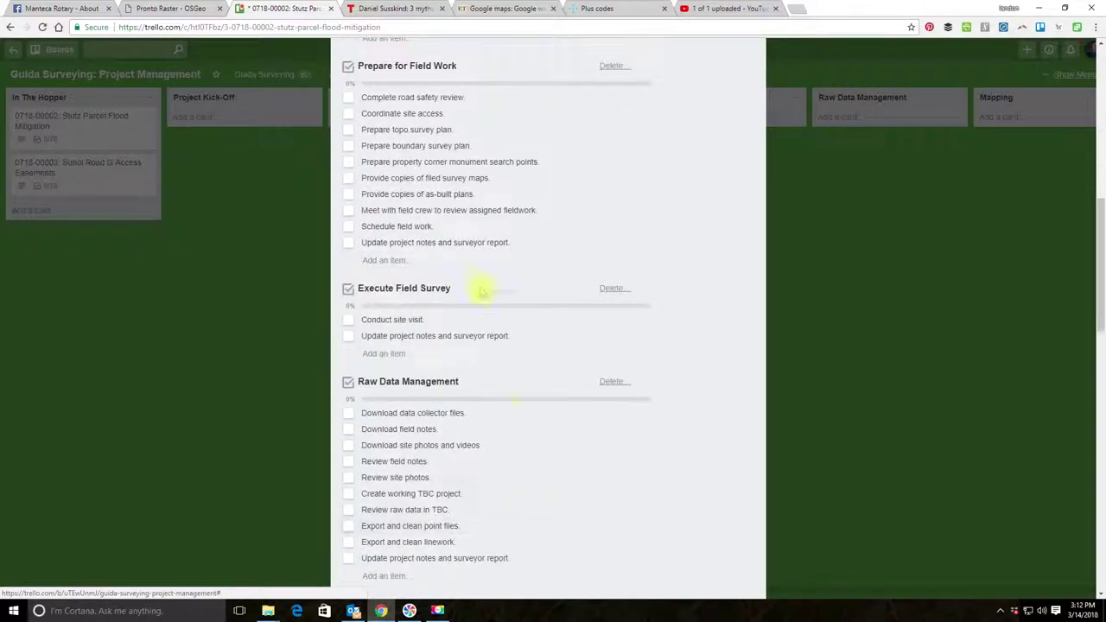
{"action": "scroll", "coordinate": [548, 411], "scroll_direction": "up", "scroll_amount": 20}
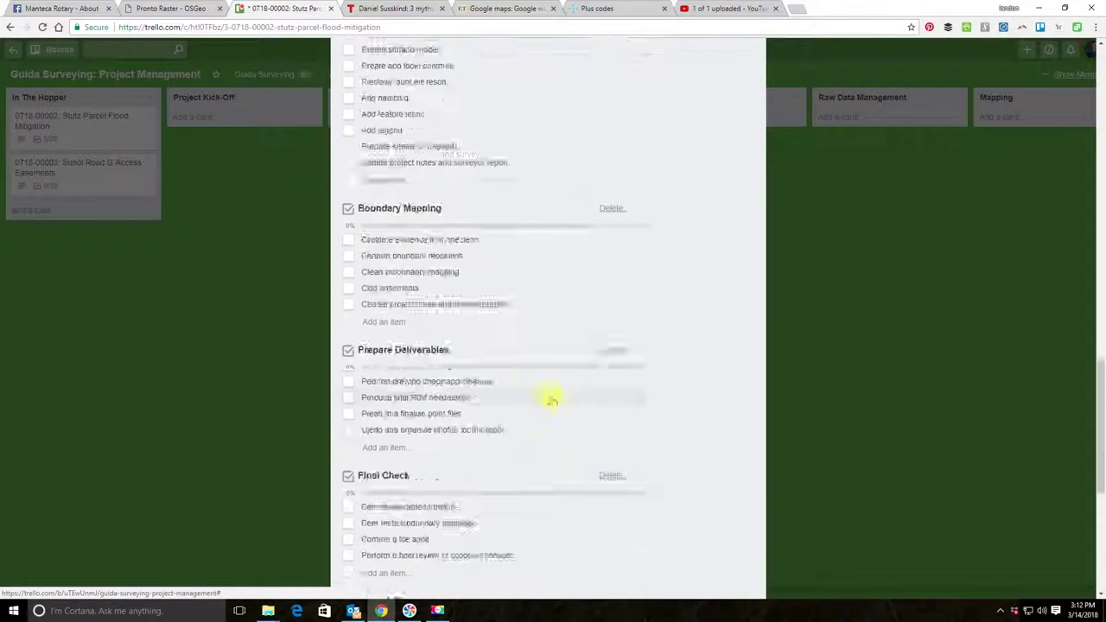
{"action": "scroll", "coordinate": [544, 185], "scroll_direction": "up", "scroll_amount": 3}
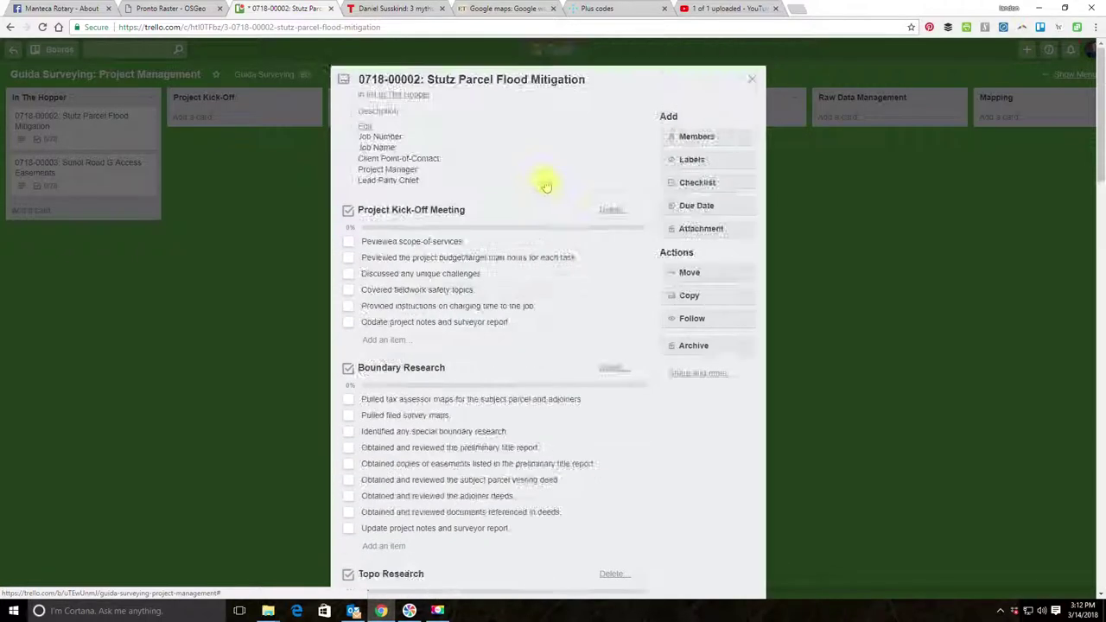
{"action": "scroll", "coordinate": [447, 344], "scroll_direction": "down", "scroll_amount": 12}
{"action": "scroll", "coordinate": [458, 339], "scroll_direction": "down", "scroll_amount": 15}
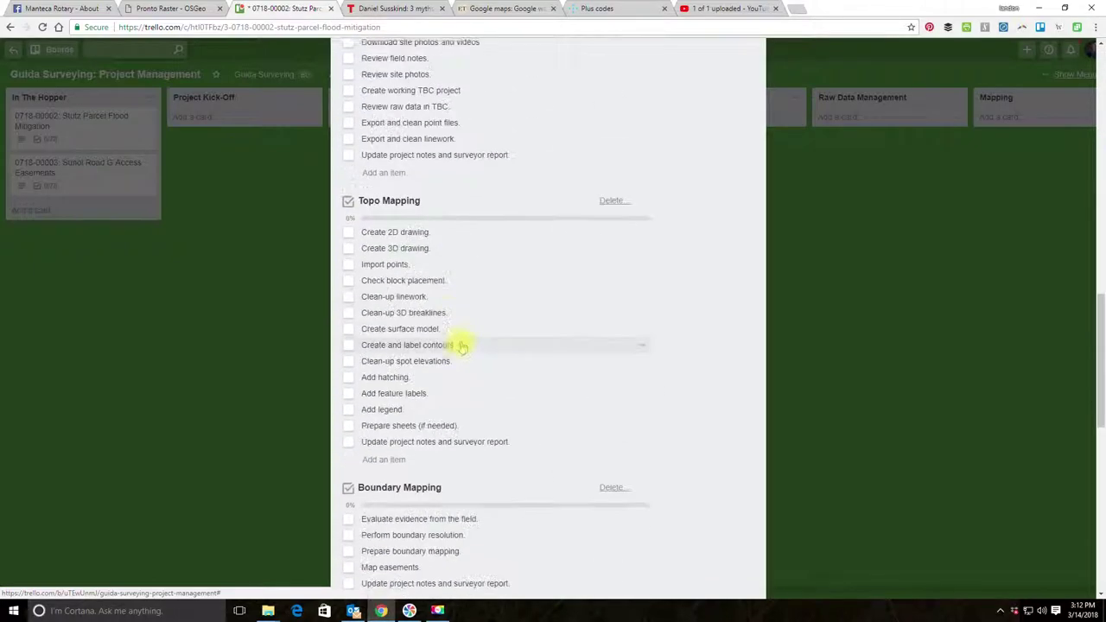
{"action": "scroll", "coordinate": [444, 330], "scroll_direction": "up", "scroll_amount": 20}
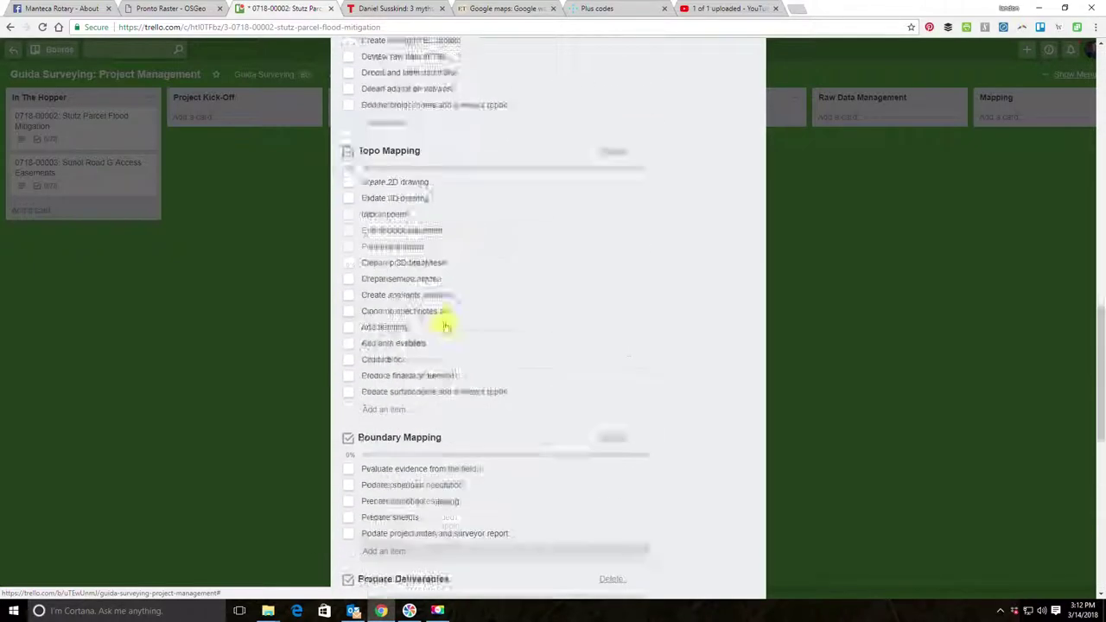